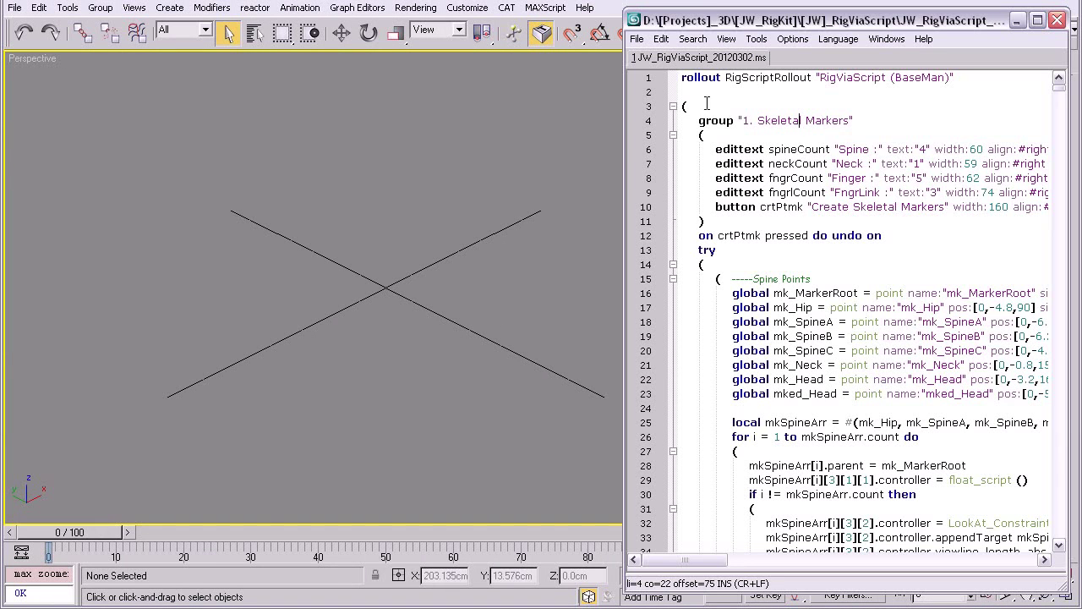
Collapse the Skeletal Markers group and whole rollout to show its length, then expand it again.
click(707, 102)
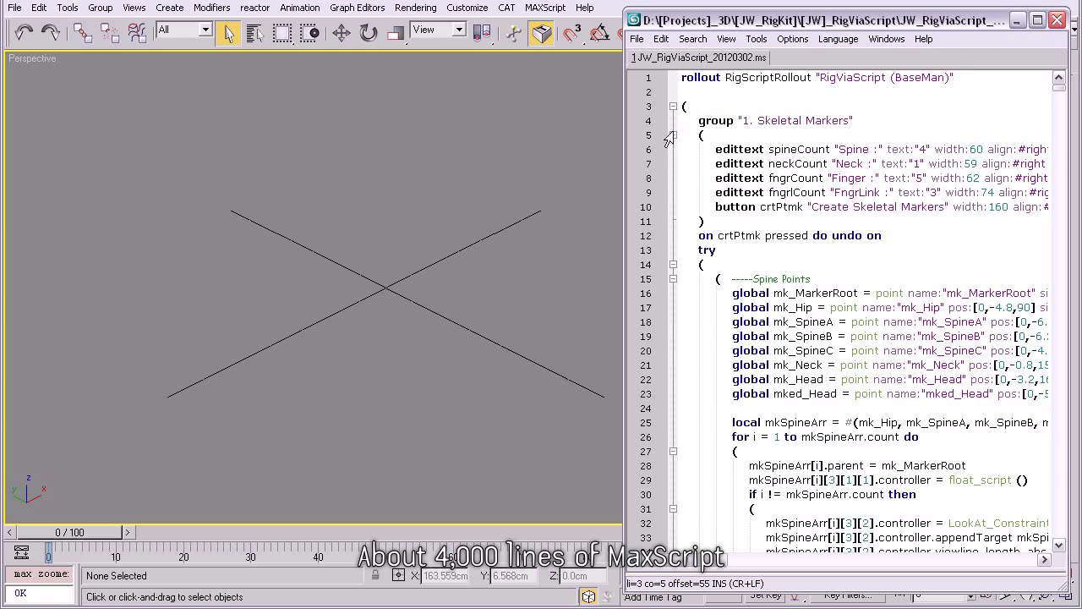
click(673, 106)
click(673, 107)
click(673, 135)
click(673, 106)
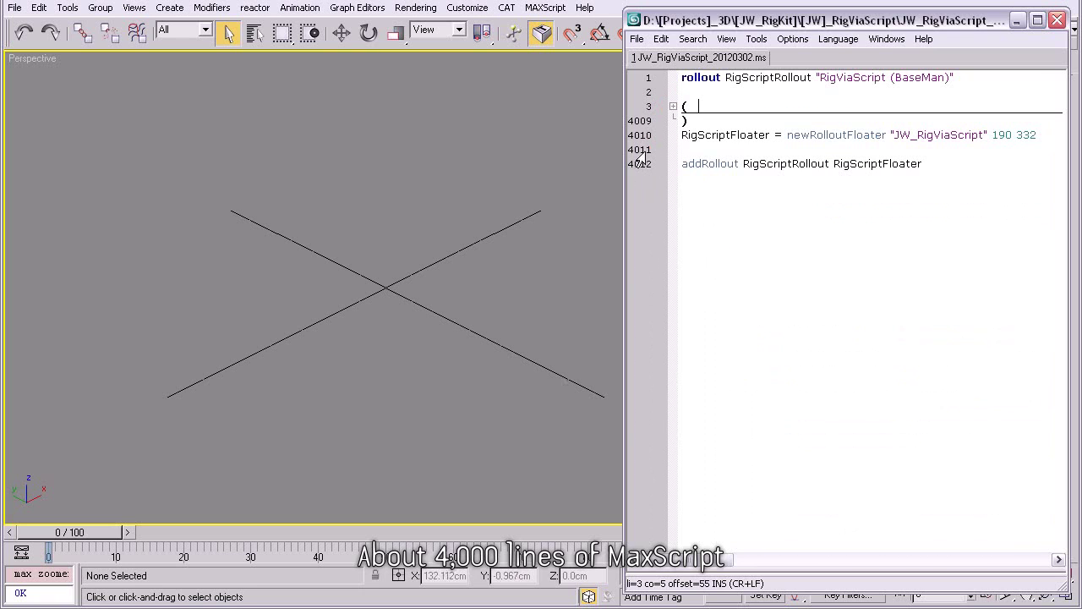
click(673, 106)
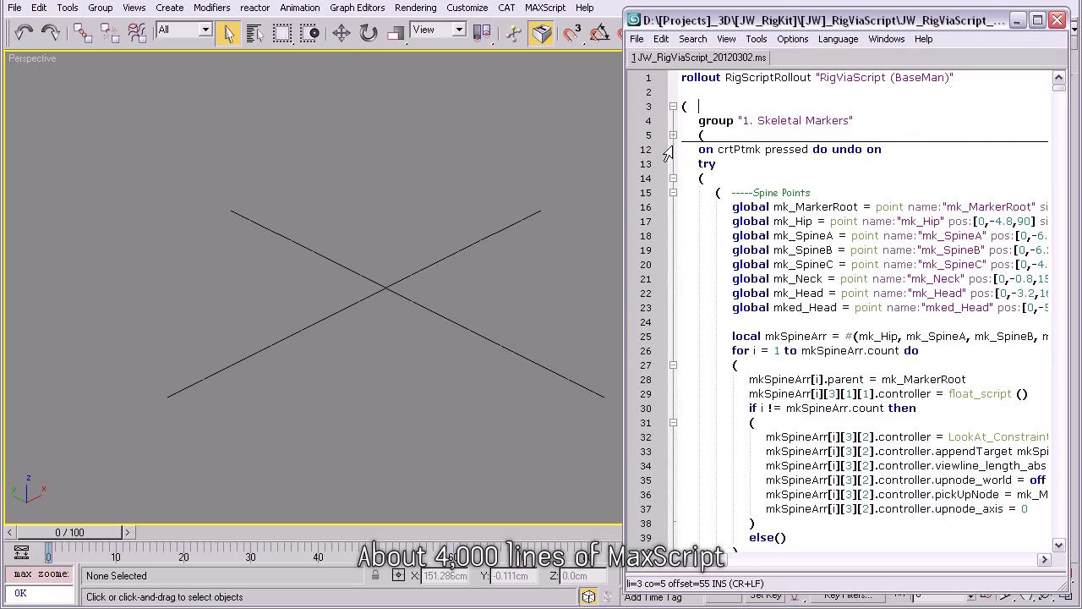
Fold away the marker, bone, spline control, rig, Twist Bones group and twist bone creation code.
click(672, 178)
click(673, 279)
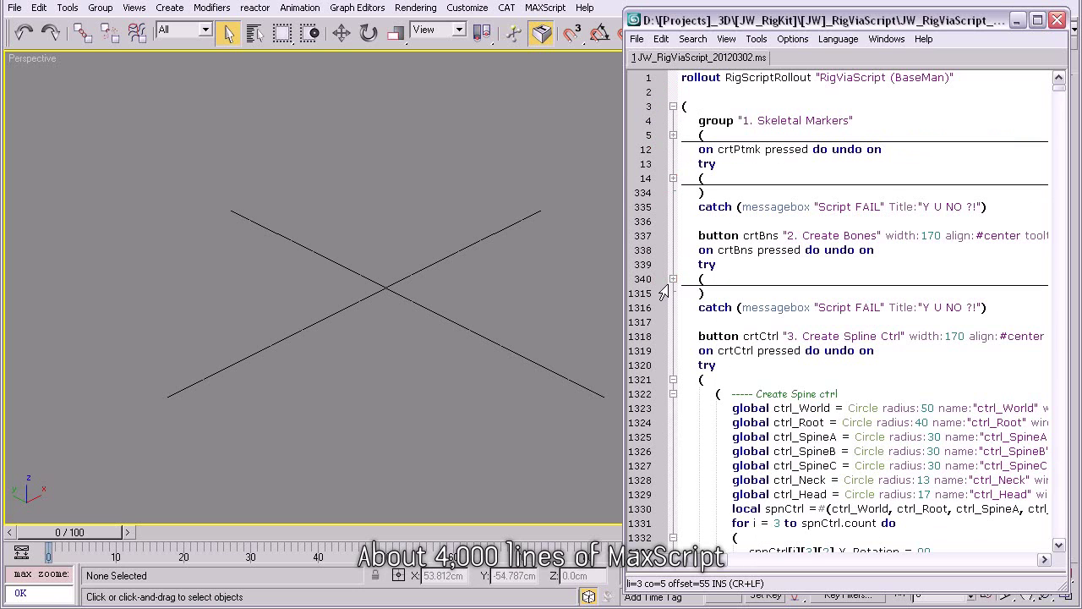
click(673, 380)
click(673, 480)
click(672, 537)
scroll(688, 444, down, 3)
click(670, 466)
Fold the Skeletal Presets code and run the whole script with Tools > Evaluate All.
scroll(670, 466, down, 2)
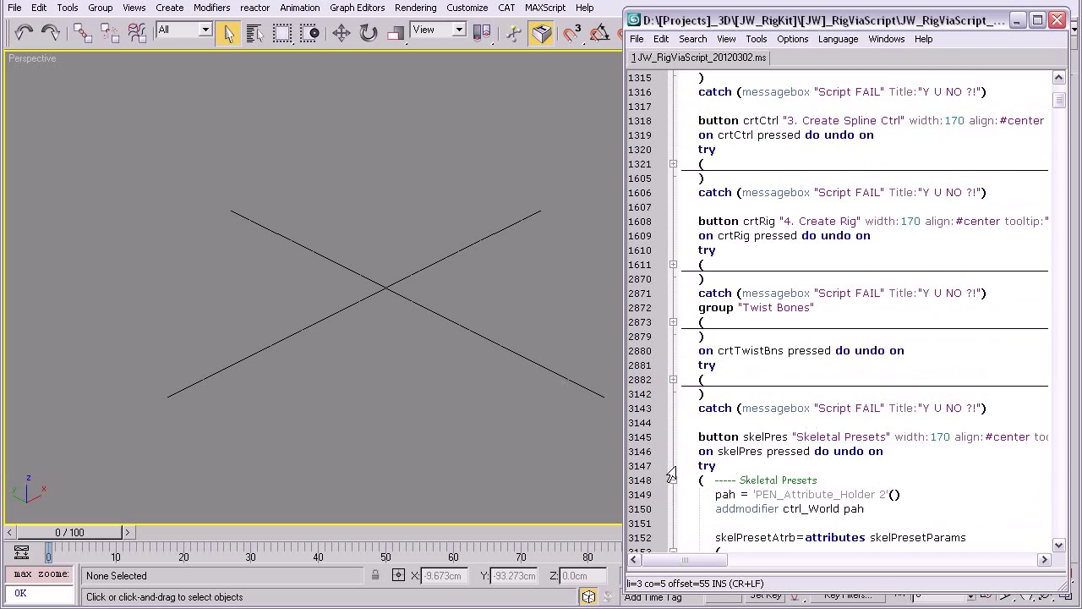
click(672, 480)
scroll(667, 482, down, 1)
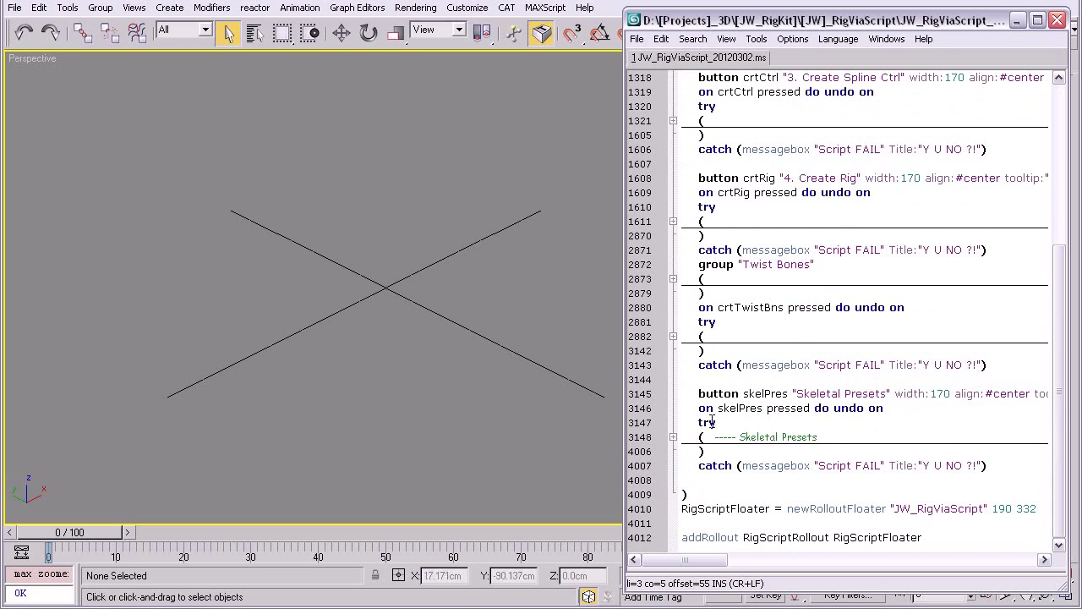
scroll(843, 203, up, 3)
click(757, 40)
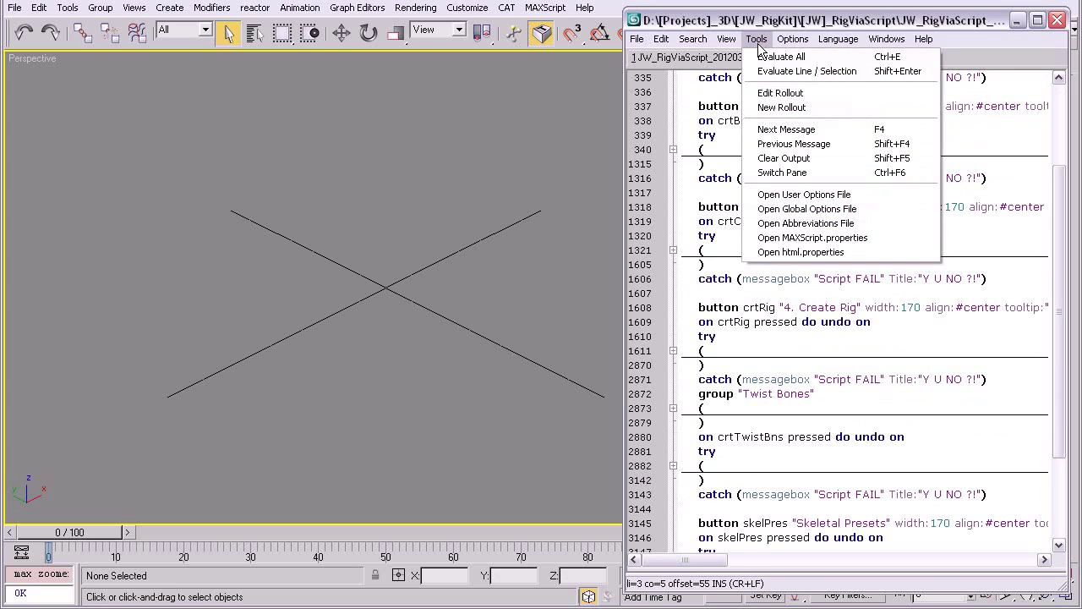
click(781, 57)
Close the script editor, move the rig tool aside, and zoom out to the ground grid.
click(1057, 22)
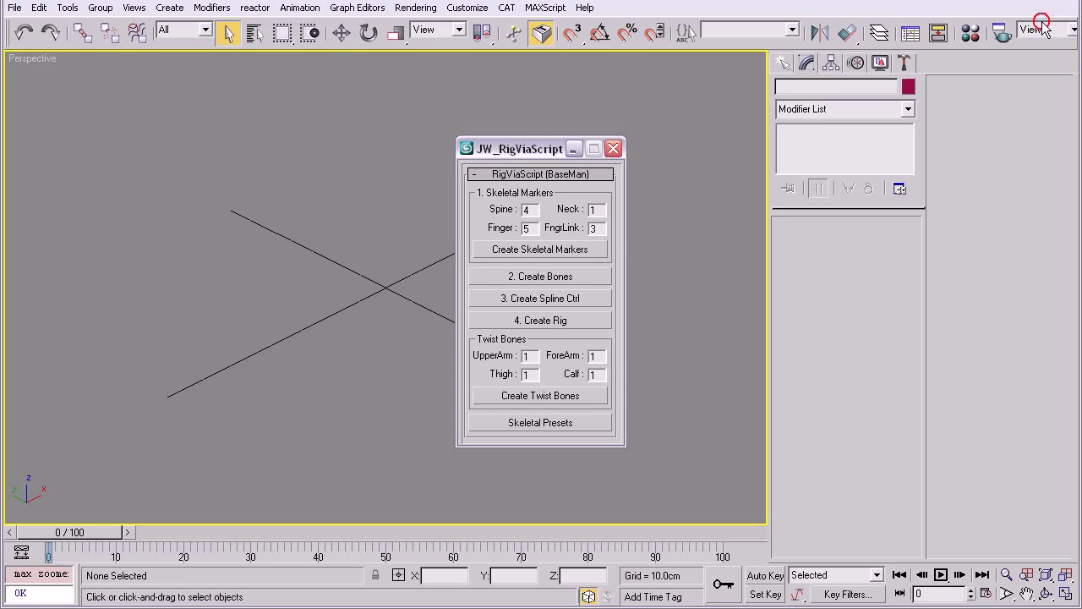
drag(528, 148, 854, 228)
mouse_move(754, 248)
alt+middle_down()
mouse_move(546, 366)
mouse_move(533, 311)
alt+middle_up()
key(alt+z)
drag(532, 320, 514, 345)
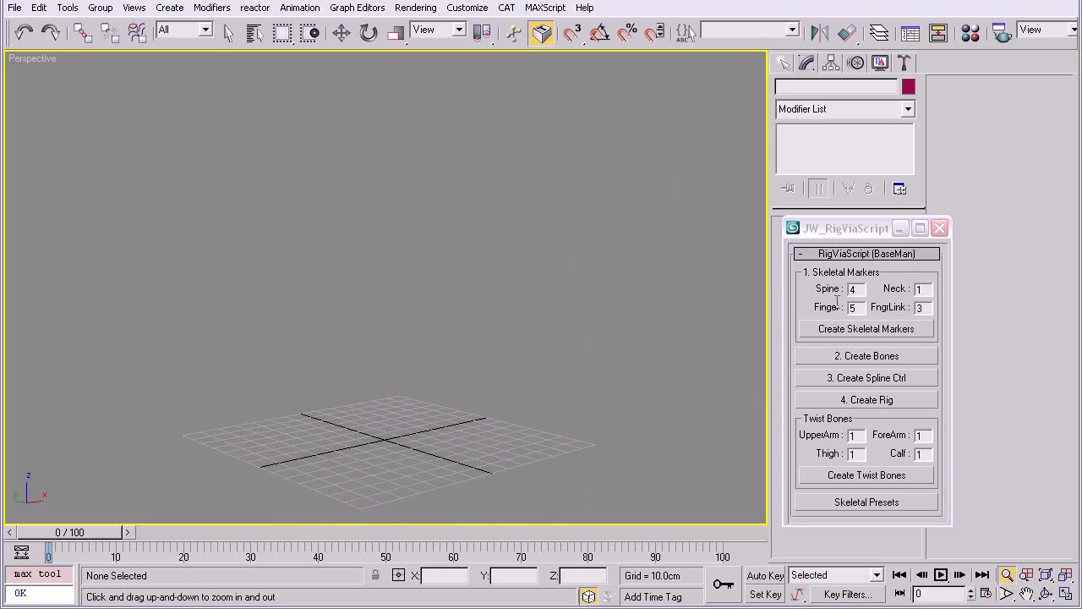
Create the skeletal markers, bones, spline controls, rig and twist bones with default settings.
click(875, 329)
click(870, 356)
click(870, 378)
click(869, 400)
click(849, 476)
Frame the finished rig from the front and select the left limbs IK/FK control.
drag(541, 345, 523, 351)
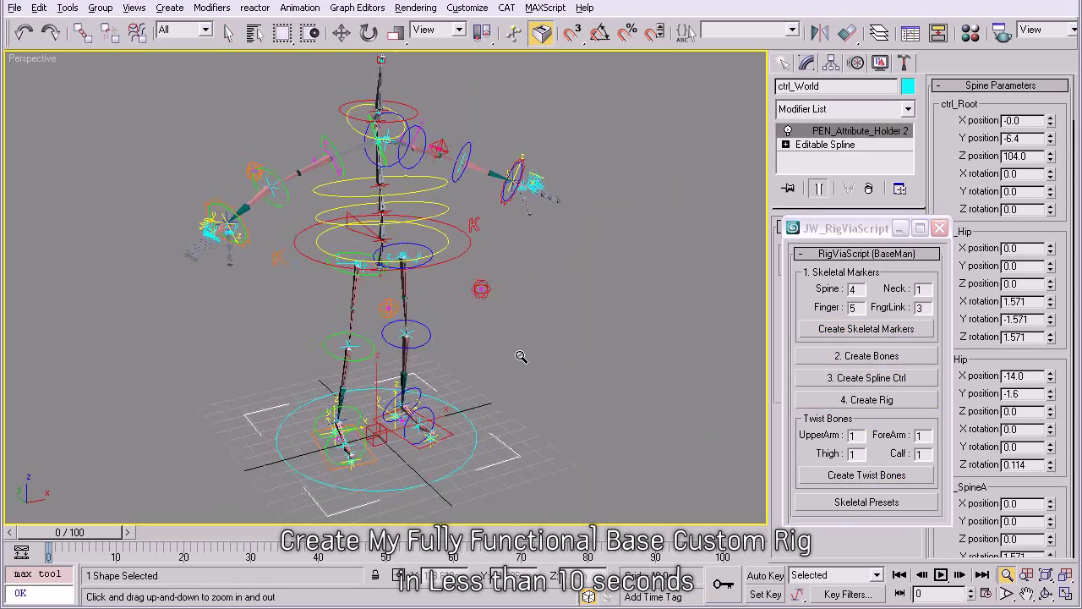
right_click(523, 350)
click(494, 373)
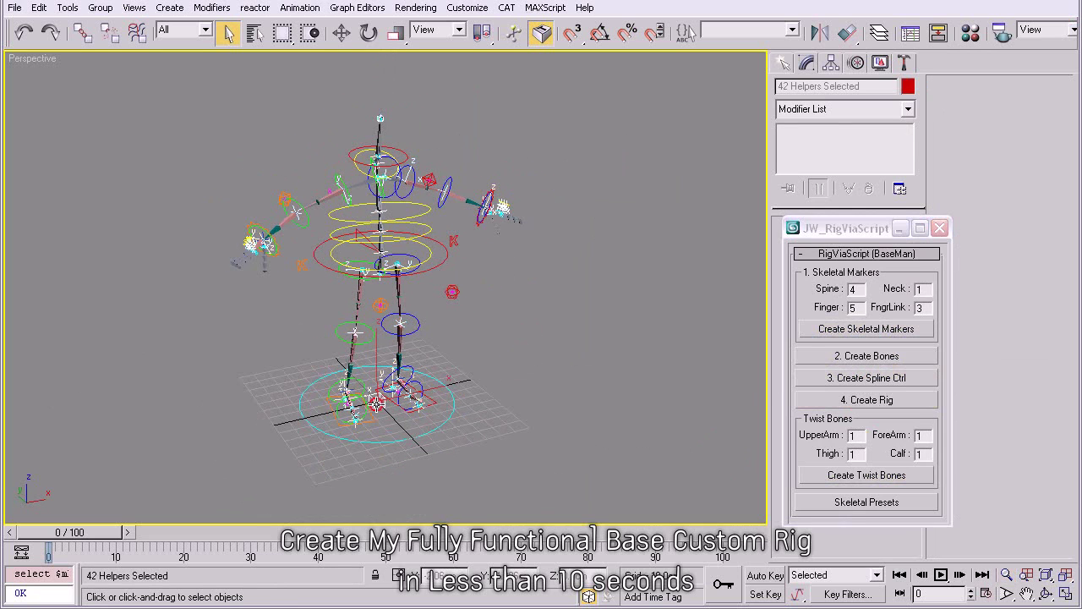
key(alt+z)
mouse_move(508, 352)
mouse_down()
mouse_move(522, 348)
mouse_move(486, 355)
mouse_up()
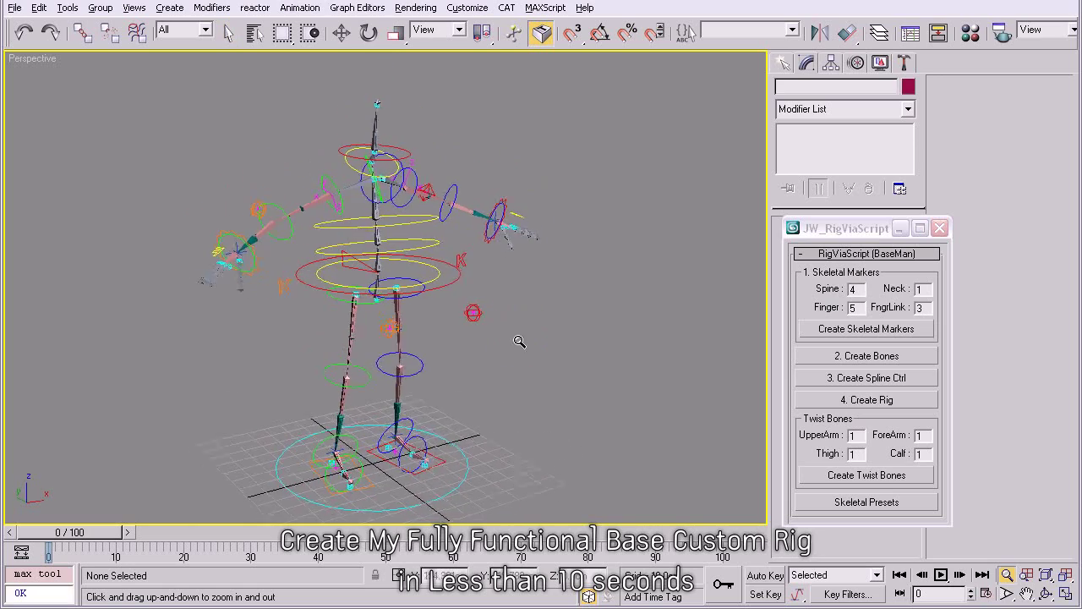
key(w)
mouse_move(480, 362)
alt+middle_down()
mouse_move(467, 307)
mouse_move(478, 309)
alt+middle_up()
click(441, 300)
Select the red K limbs control and blend the arm fully from IK to FK.
mouse_move(854, 237)
mouse_down()
mouse_move(144, 294)
mouse_move(84, 245)
mouse_up()
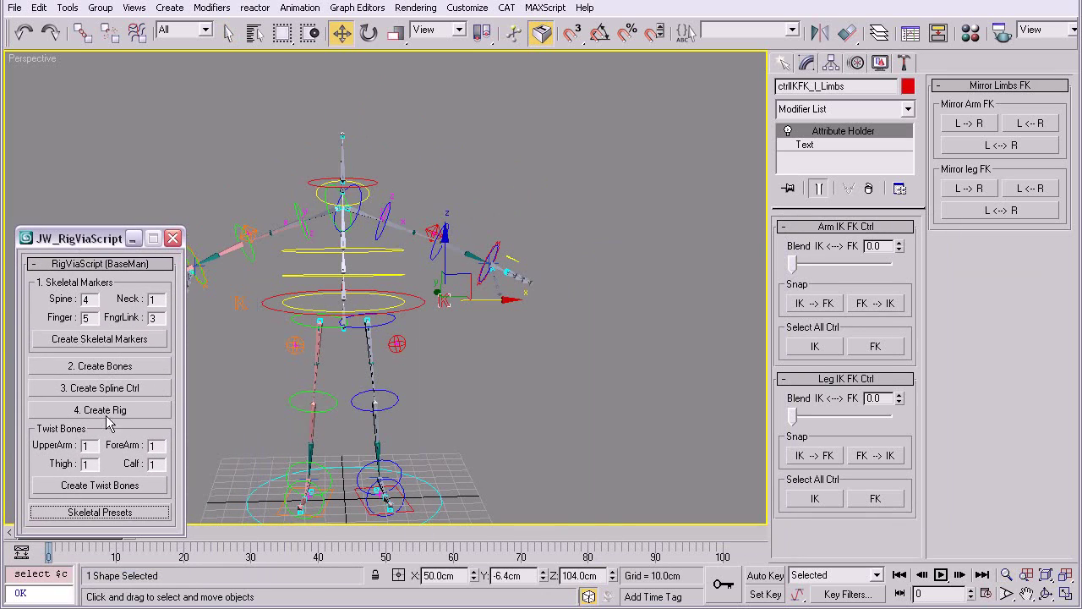
mouse_move(541, 342)
alt+middle_down()
mouse_move(546, 355)
mouse_move(515, 379)
mouse_move(532, 367)
alt+middle_up()
click(519, 332)
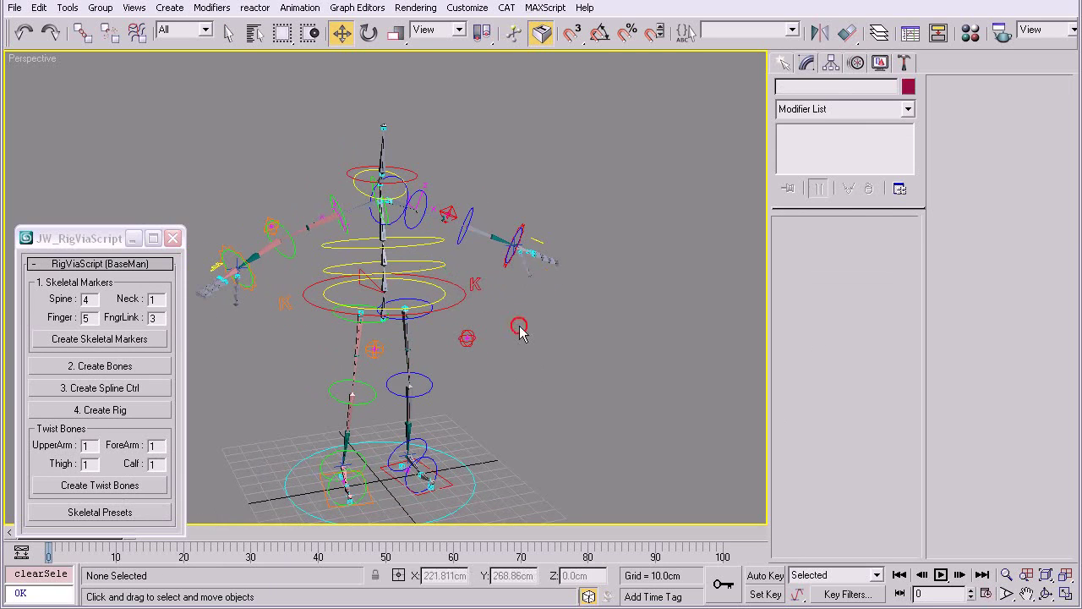
click(470, 280)
alt+middle_drag(610, 368, 571, 363)
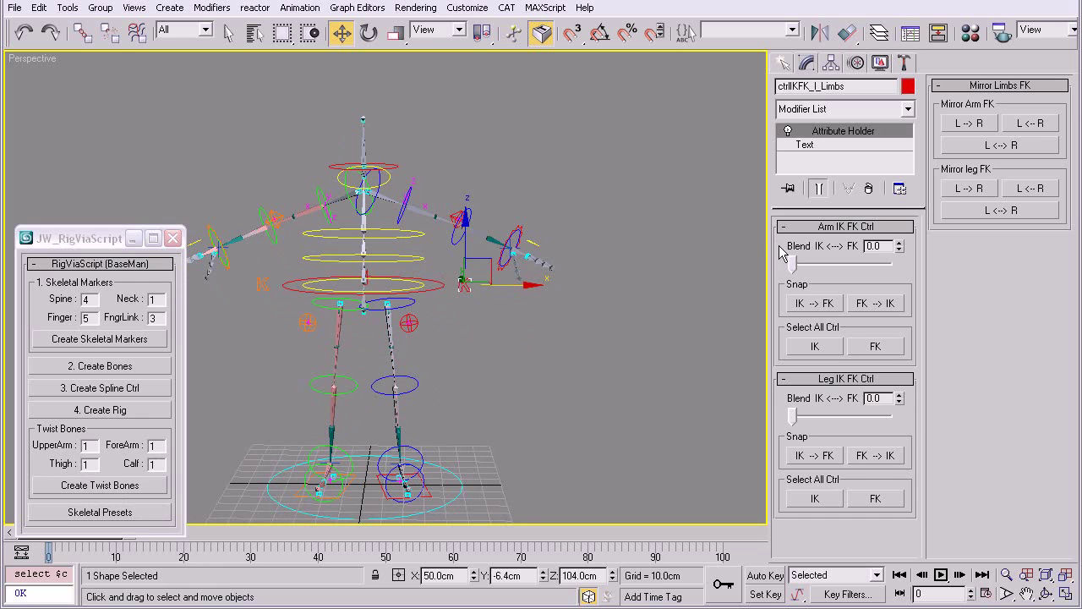
drag(792, 267, 896, 274)
Rotate the left upper-arm FK control about 24 degrees and bend the forearm about 14 degrees.
alt+middle_drag(513, 331, 529, 343)
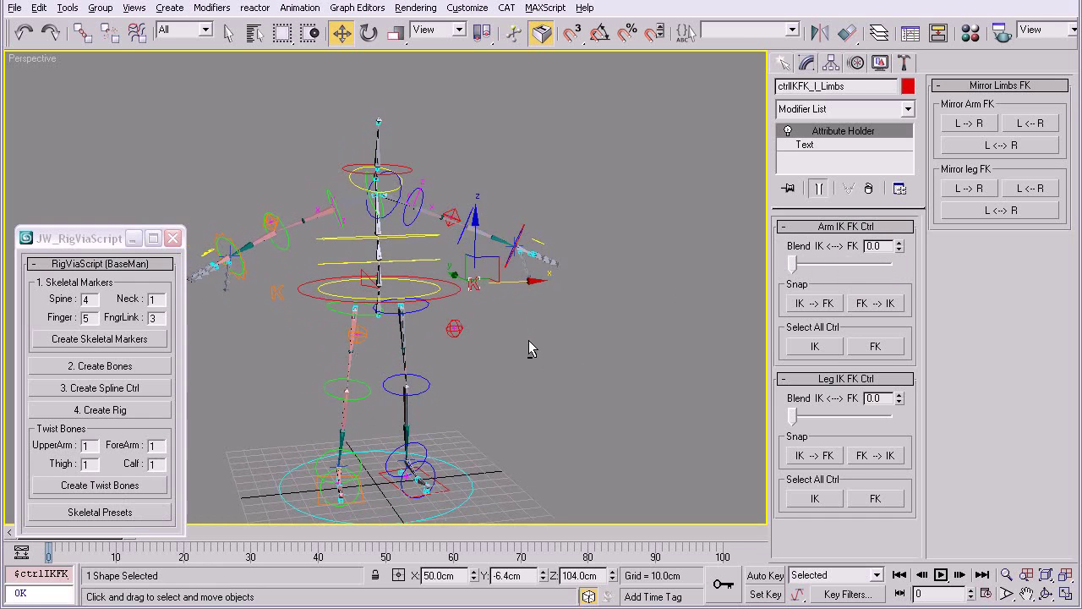
click(425, 172)
click(420, 157)
alt+middle_drag(420, 157, 447, 194)
key(e)
drag(405, 177, 354, 174)
click(483, 222)
click(461, 221)
drag(461, 215, 459, 221)
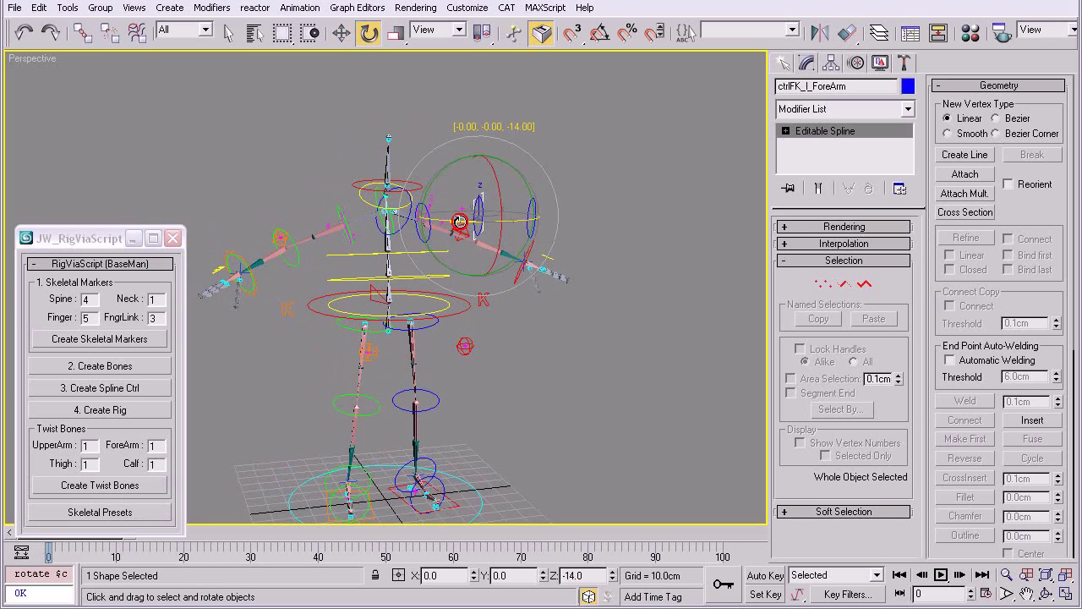
Test the arm's IK-to-FK and FK-to-IK snaps, then blend the arm back to FK.
click(640, 269)
click(480, 300)
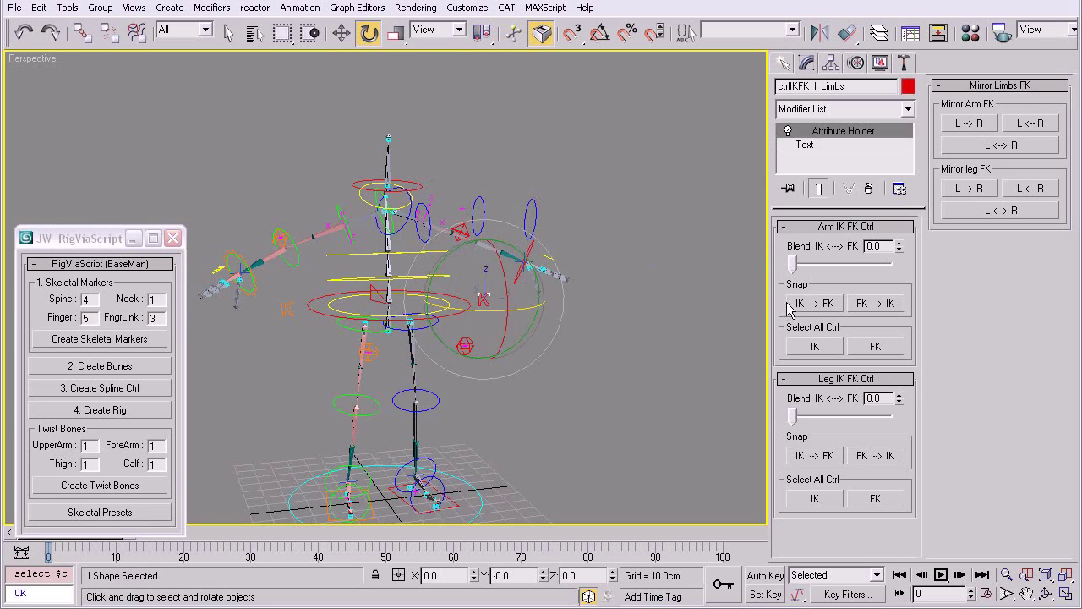
click(826, 305)
key(ctrl+z)
click(887, 304)
click(816, 304)
drag(793, 264, 937, 265)
Swap the arm poses between sides, then mirror them left-to-right and right-to-left.
click(1000, 147)
click(1000, 147)
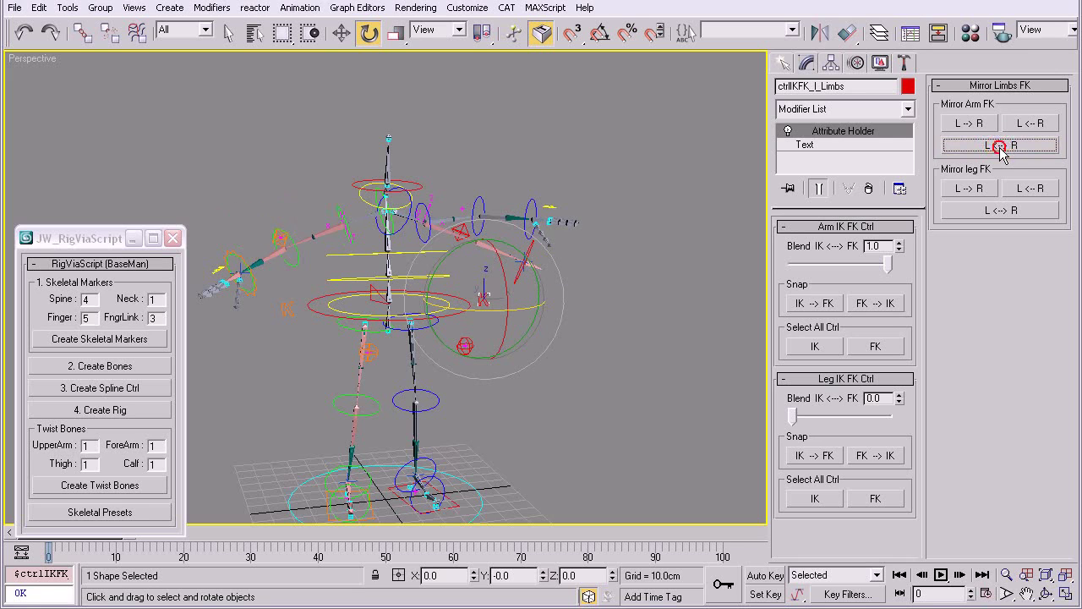
click(979, 124)
click(1029, 126)
Reselect the left limbs control, then select the left hand finger control.
click(643, 209)
mouse_move(643, 209)
alt+middle_down()
mouse_move(608, 330)
mouse_move(559, 294)
mouse_move(506, 333)
alt+middle_up()
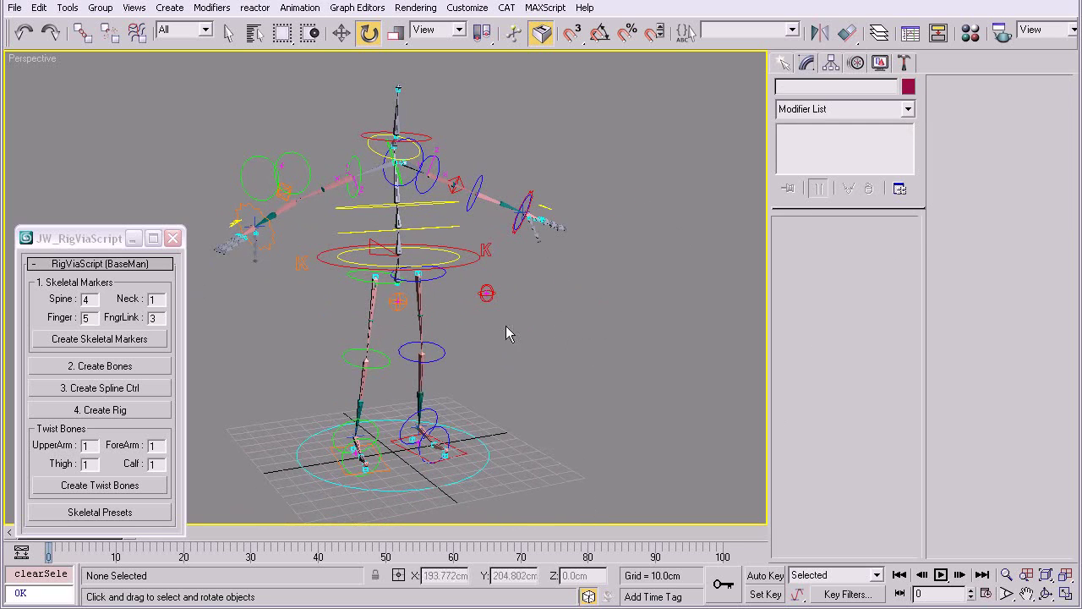
click(487, 245)
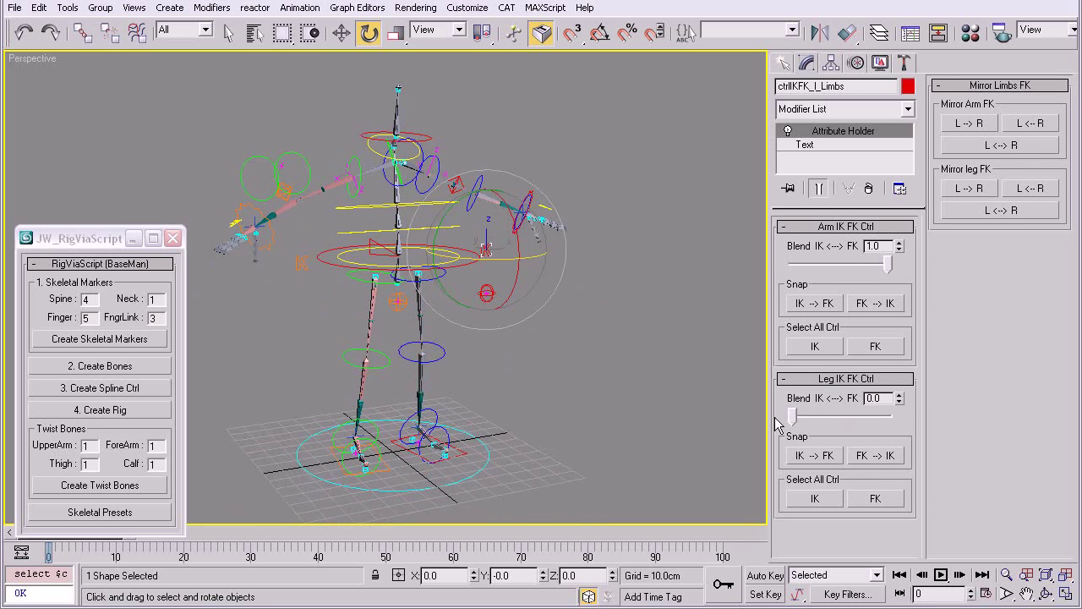
click(471, 408)
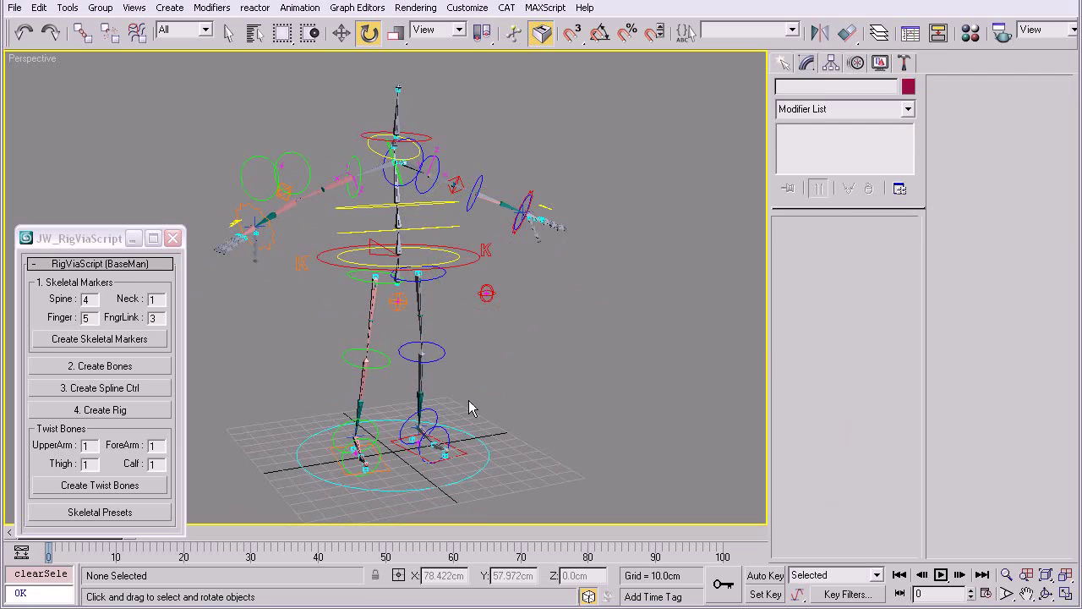
click(548, 208)
Load a saved finger preset file and ramp the left hand toward the TestPose01 pose.
alt+middle_drag(548, 208, 592, 237)
scroll(609, 237, up, 3)
scroll(608, 236, up, 2)
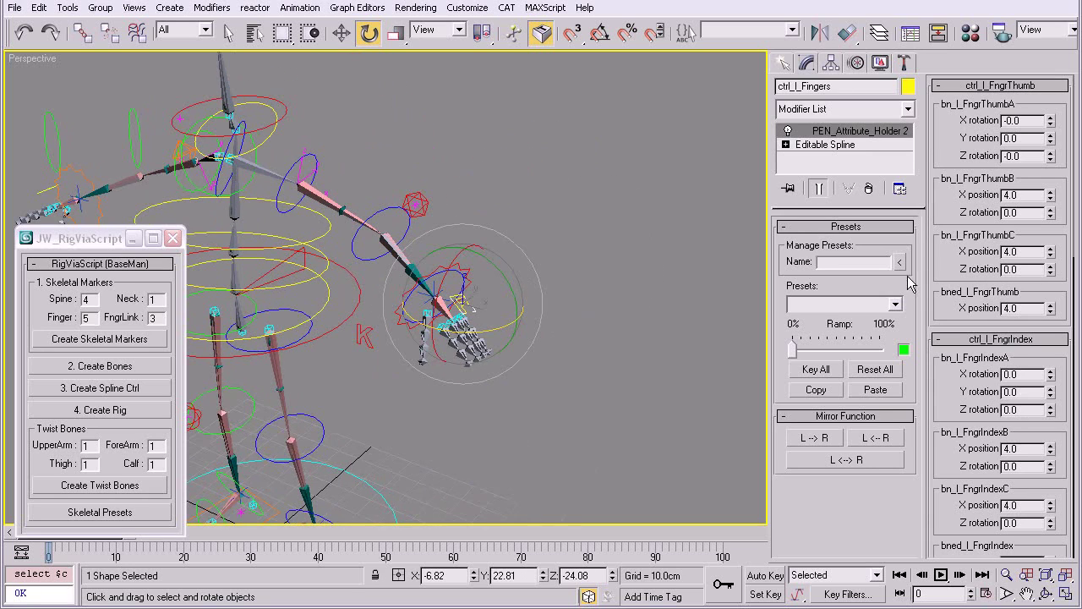
click(901, 264)
click(933, 331)
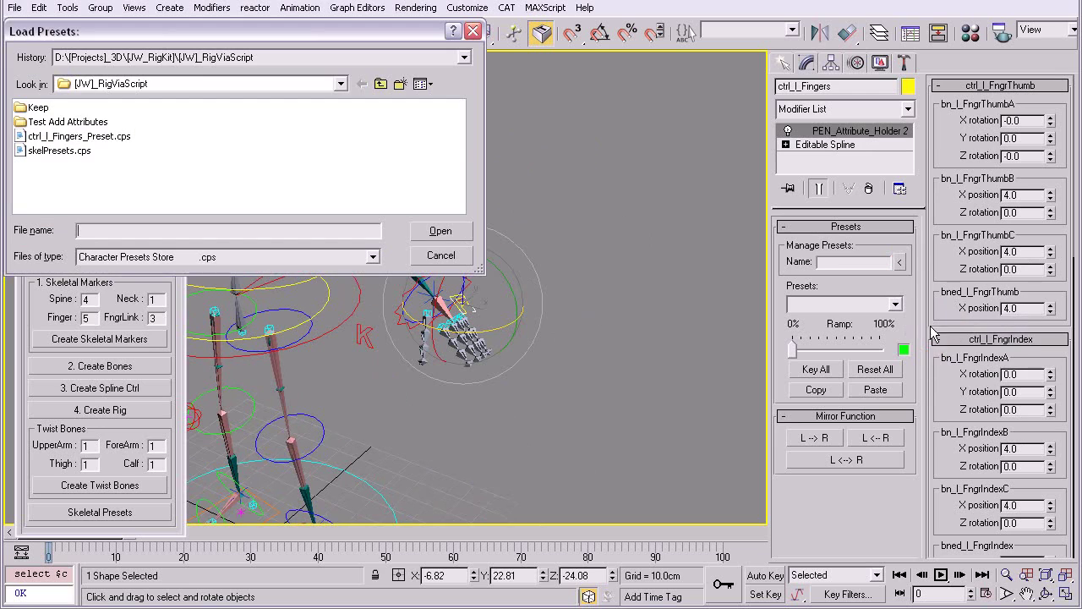
click(82, 136)
click(448, 229)
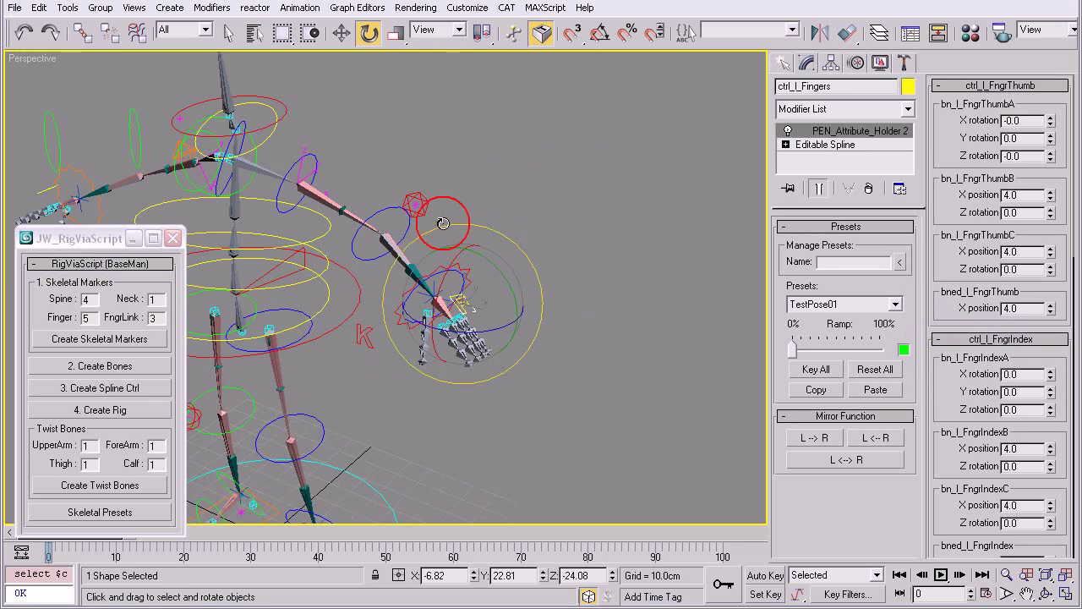
drag(793, 354, 792, 350)
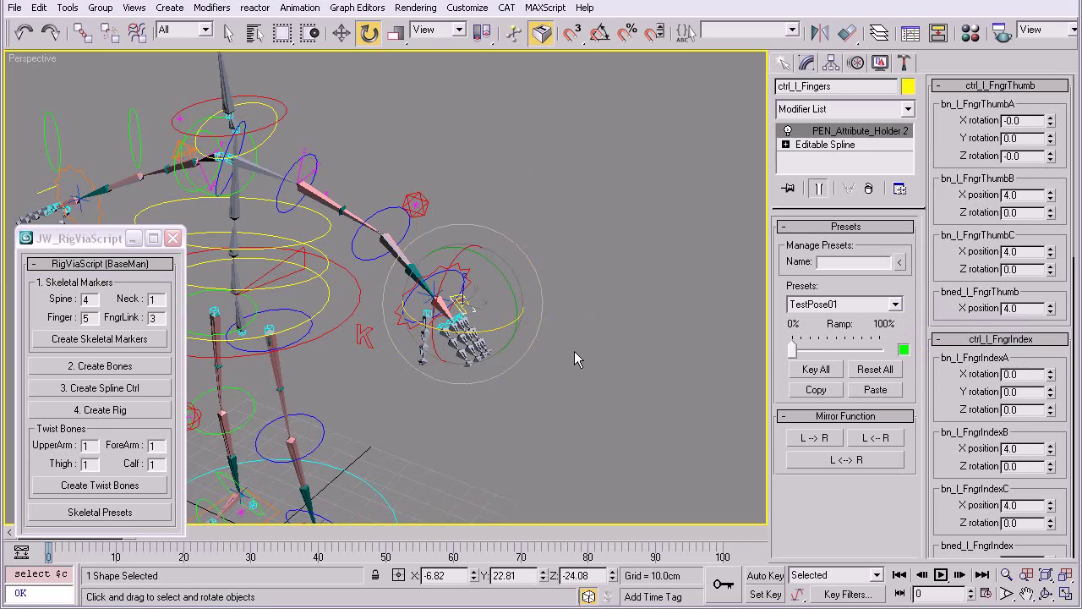
Apply the Claw01 finger preset, blending it fully in and back out.
click(895, 304)
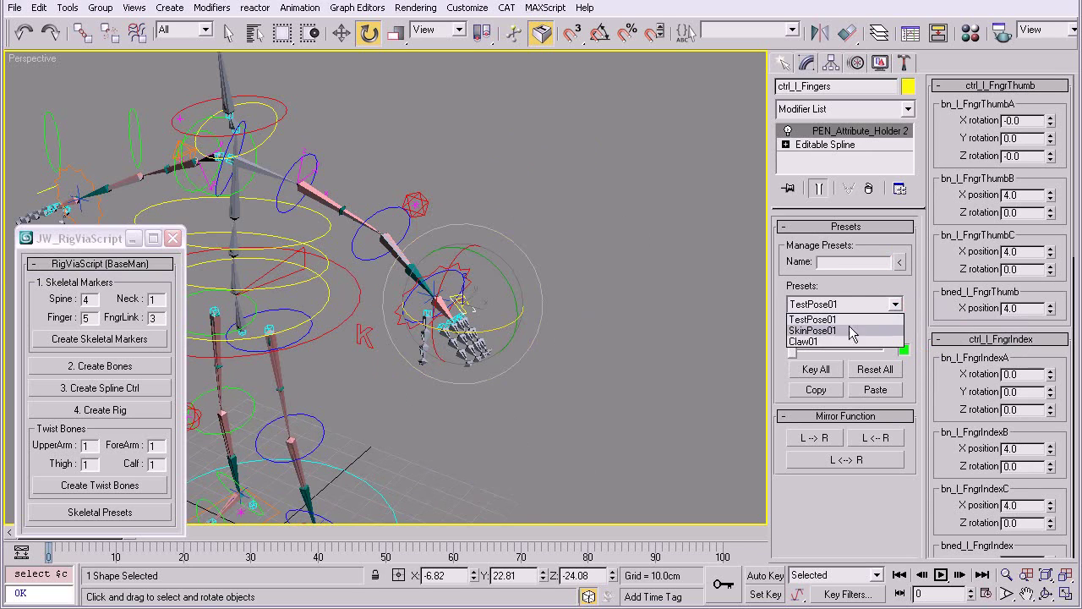
click(803, 341)
mouse_move(793, 352)
mouse_down()
mouse_move(890, 347)
mouse_move(738, 342)
mouse_up()
alt+middle_drag(739, 342, 583, 288)
mouse_move(513, 291)
alt+middle_down()
mouse_move(603, 287)
mouse_move(628, 298)
alt+middle_up()
Try the L<->R, L->R and L<-R finger mirror buttons, undoing each mirror.
click(841, 462)
click(841, 461)
click(841, 462)
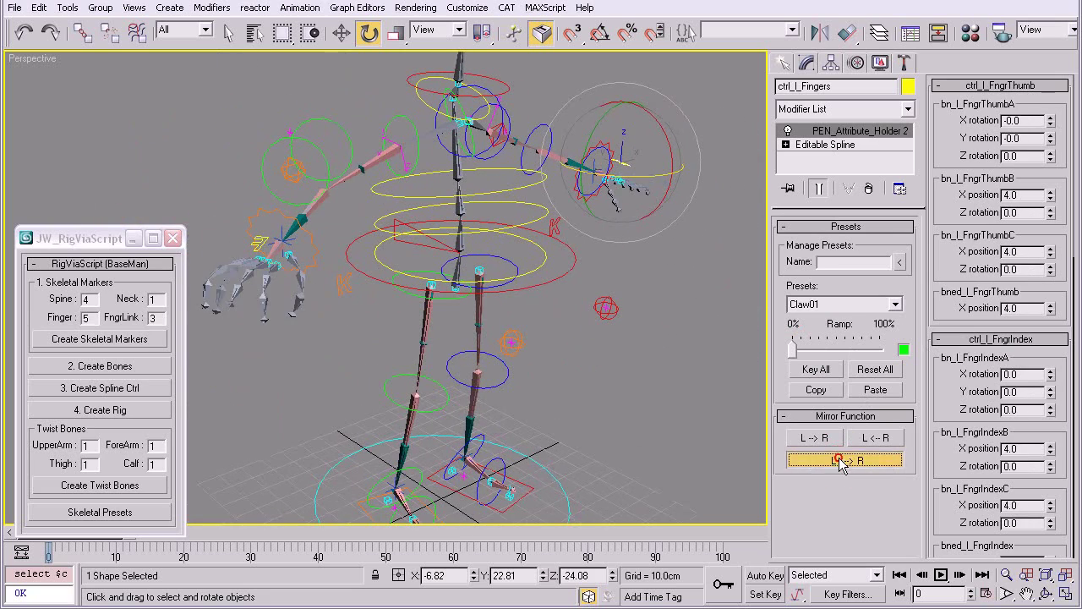
click(816, 438)
click(858, 462)
key(ctrl+z)
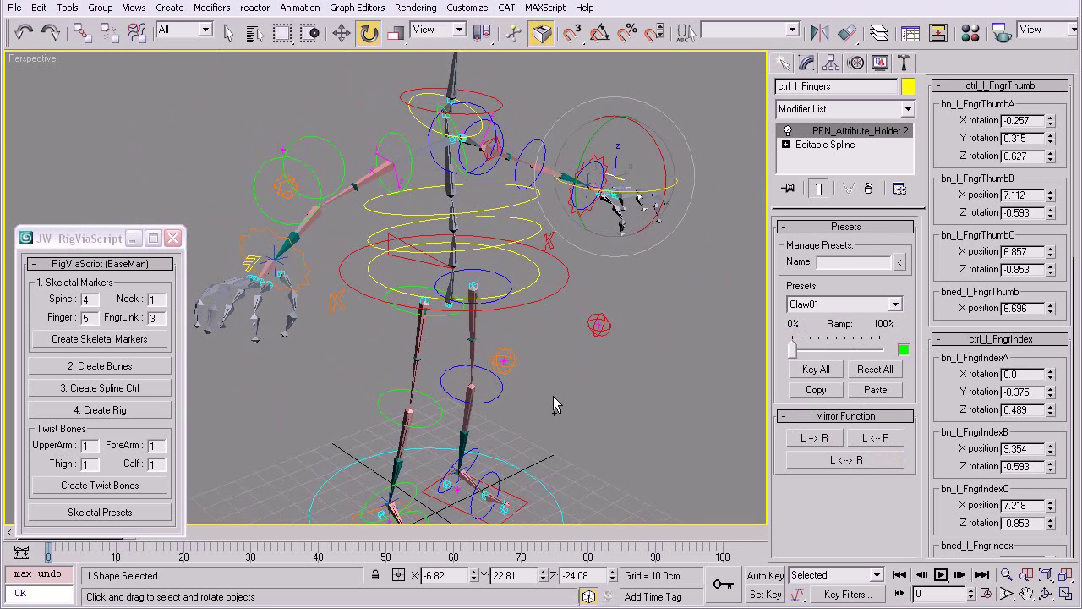
click(877, 439)
key(ctrl+z)
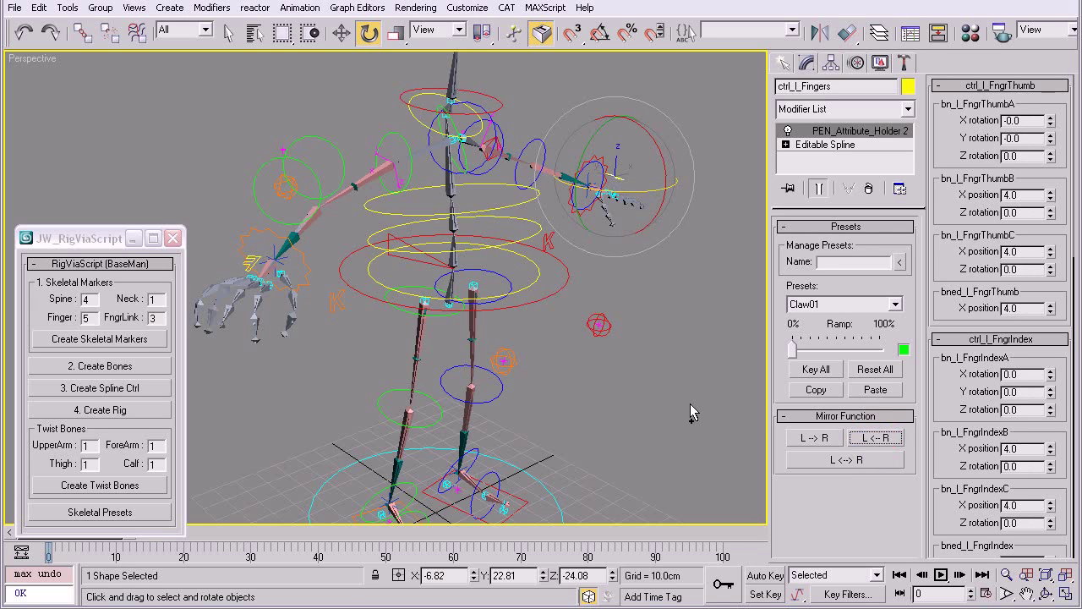
Clear the selection and turn the view to face the rig front-on.
click(663, 388)
mouse_move(651, 363)
alt+middle_down()
mouse_move(495, 307)
mouse_move(575, 304)
alt+middle_up()
key(alt+z)
key(q)
key(alt+z)
mouse_move(575, 304)
mouse_down()
mouse_move(567, 300)
mouse_move(567, 325)
mouse_up()
Select ctrl_World and load the skelPresets.cps presets file.
key(q)
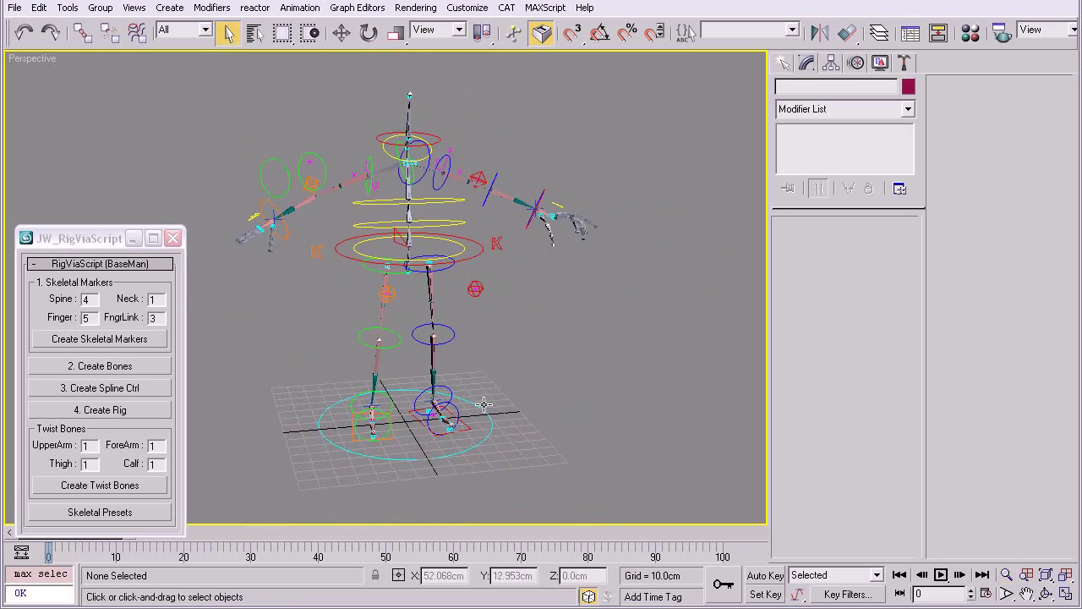
click(510, 342)
click(899, 262)
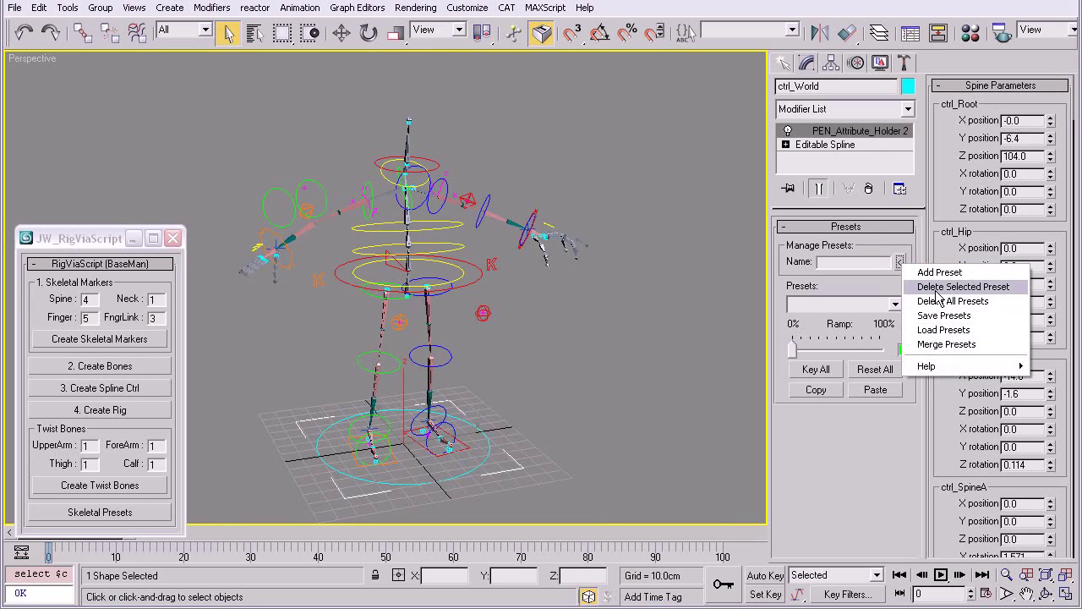
click(940, 331)
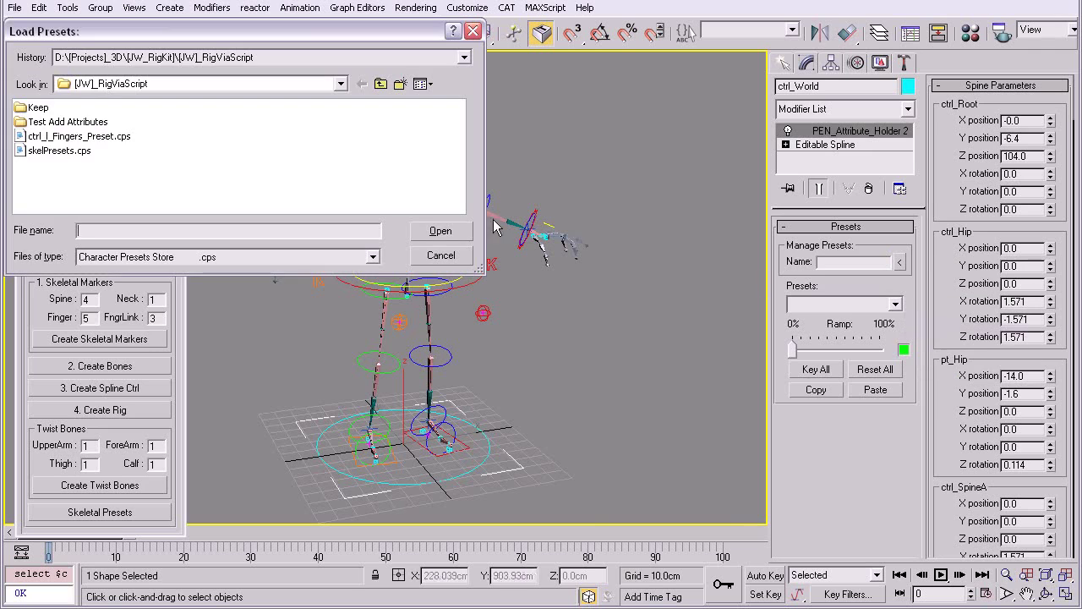
click(60, 150)
click(440, 231)
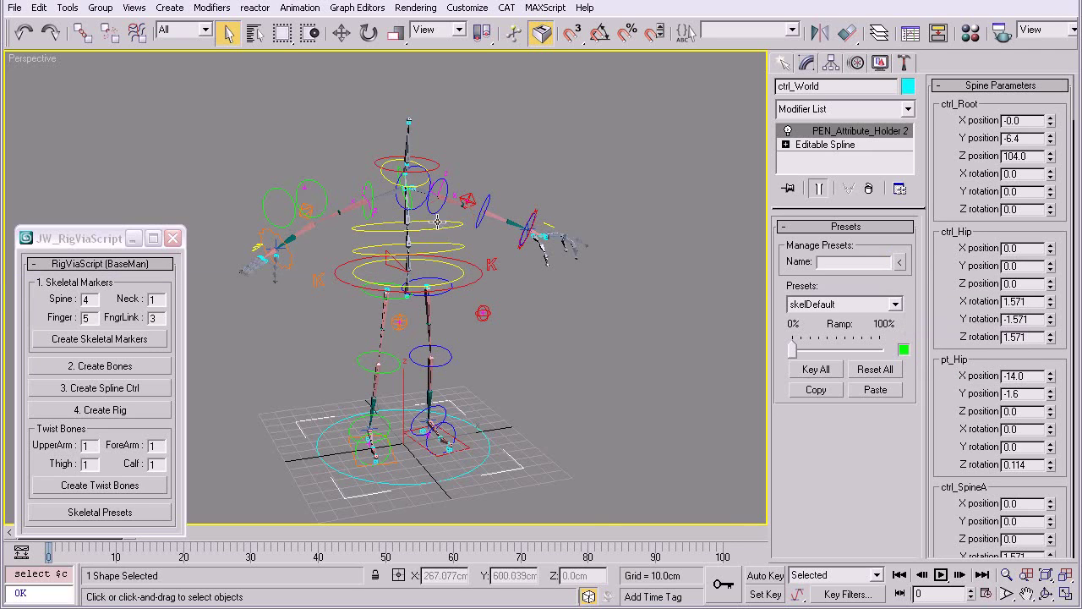
Blend the whole rig fully into the hunched skelWretcher01 pose.
click(893, 305)
click(873, 329)
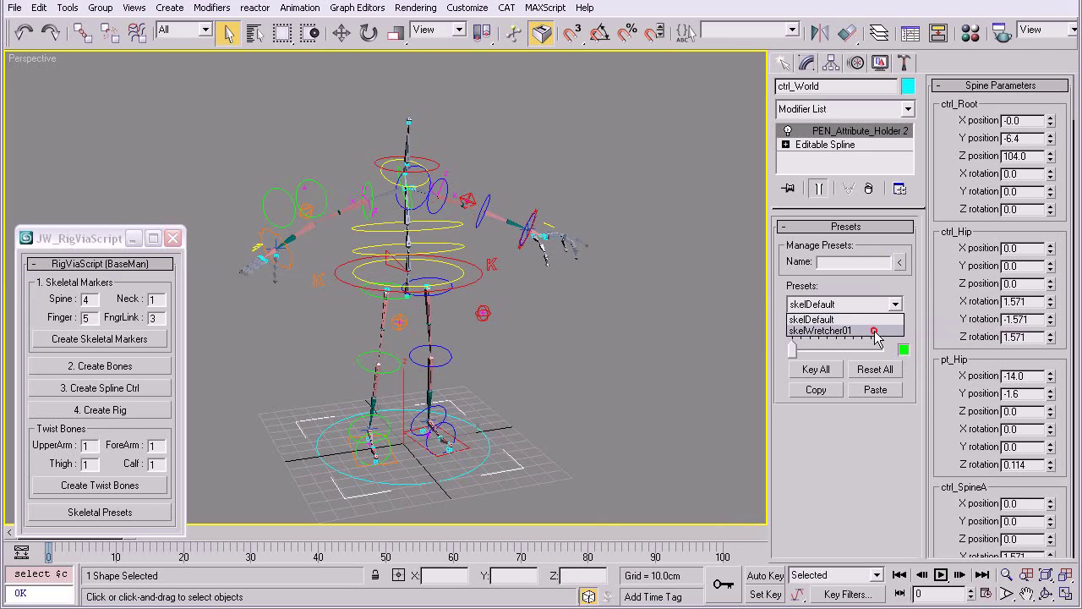
drag(796, 349, 945, 357)
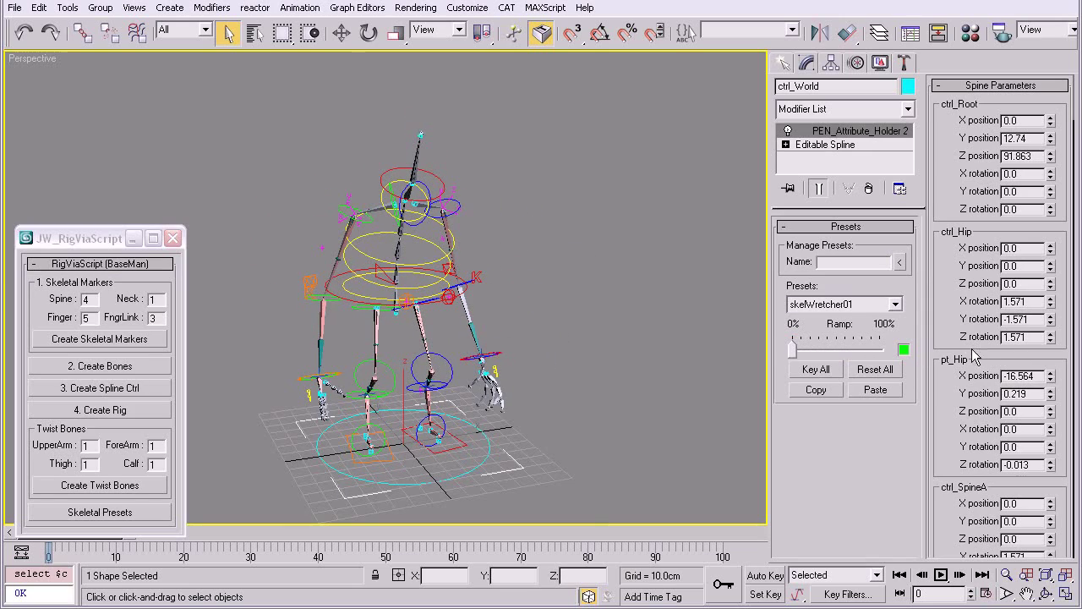
key(alt+z)
mouse_move(473, 329)
alt+middle_down()
mouse_move(366, 319)
mouse_move(417, 305)
alt+middle_up()
mouse_move(480, 421)
alt+middle_down()
mouse_move(422, 308)
mouse_move(477, 297)
alt+middle_up()
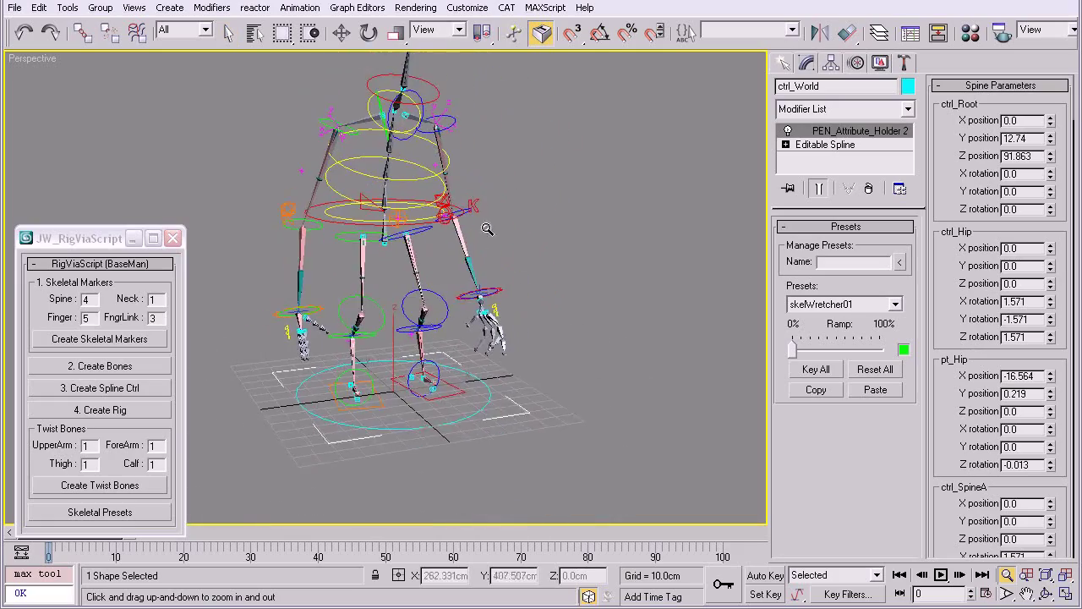
Choose the skelDefault pose at 0% ramp and turn on Auto Key.
click(894, 304)
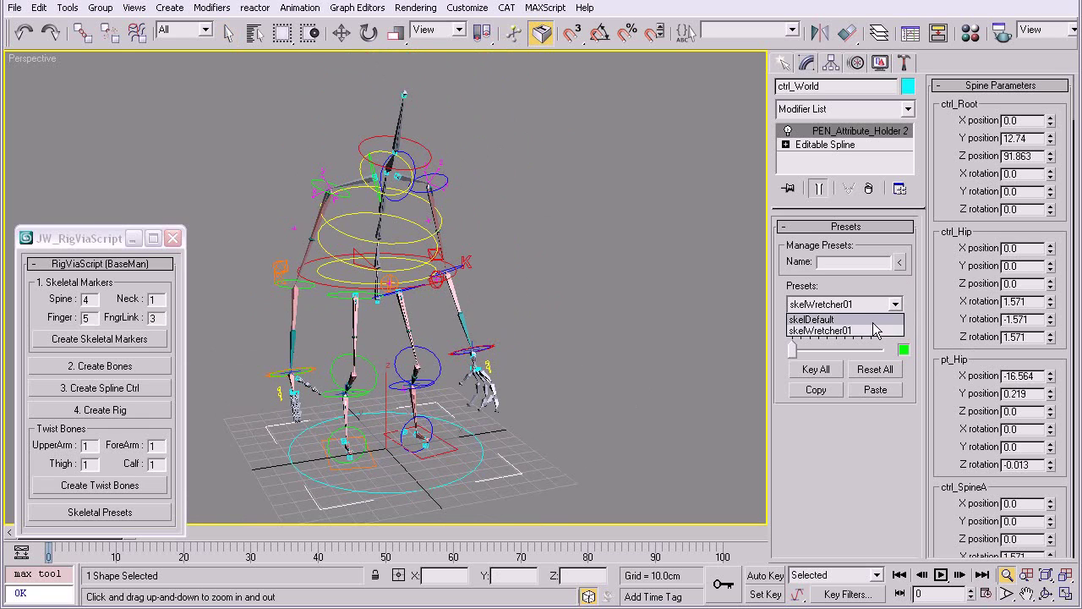
click(814, 315)
mouse_move(793, 352)
mouse_down()
mouse_move(899, 341)
mouse_move(748, 332)
mouse_up()
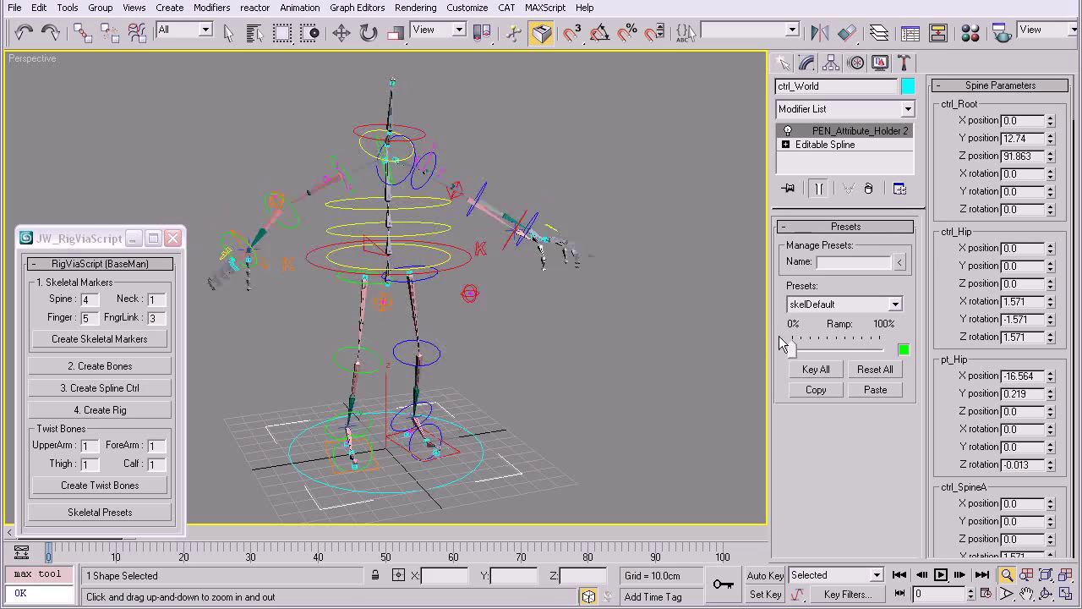
alt+middle_drag(664, 273, 592, 273)
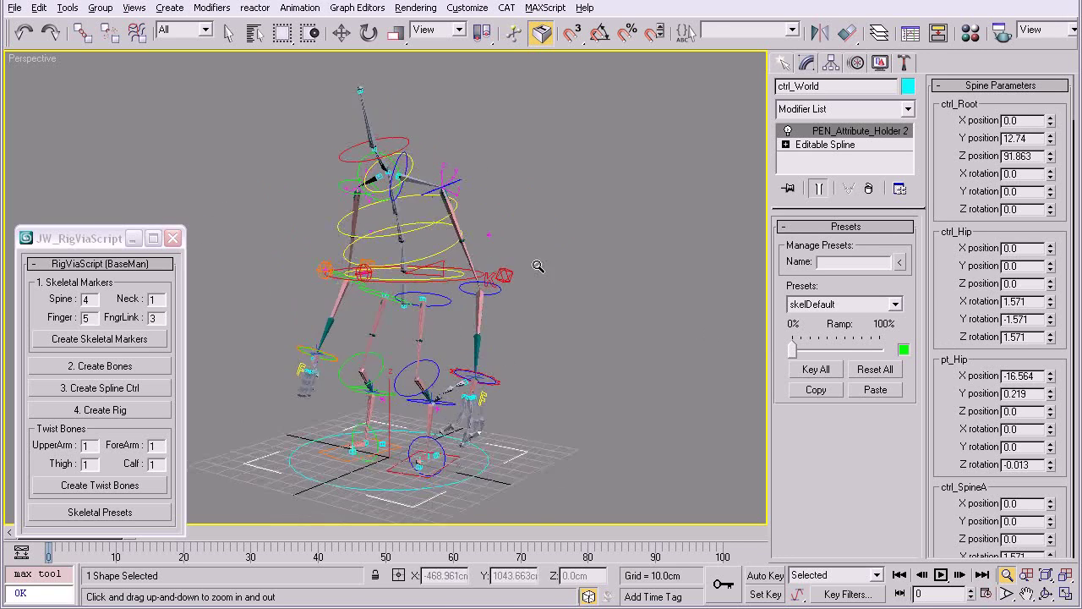
key(n)
drag(65, 238, 65, 207)
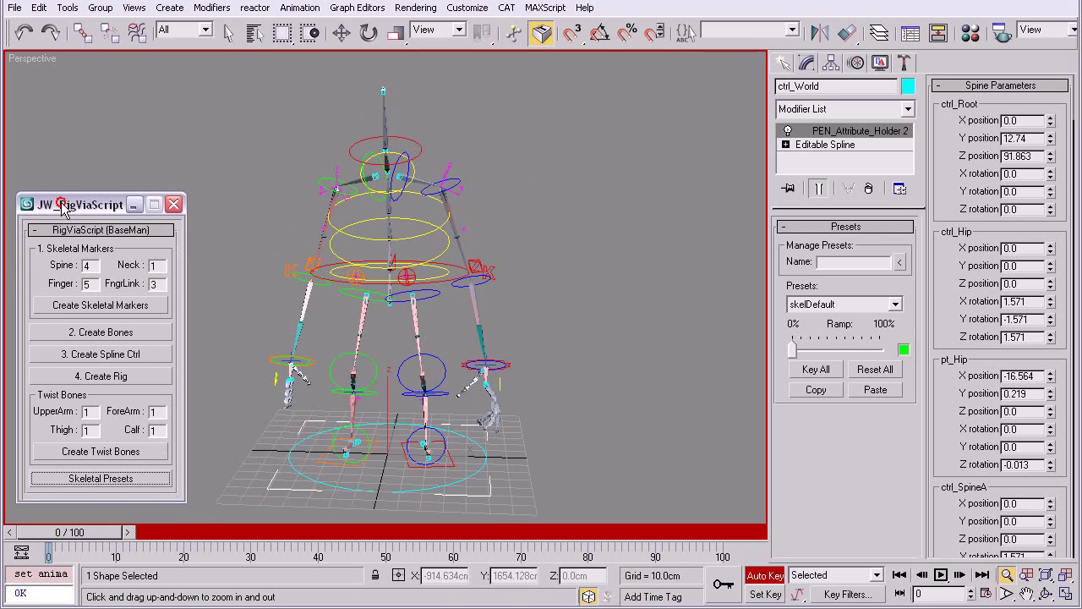
Key the default pose at frame 0, then ramp skelWretcher01 to 100% at frame 30.
click(795, 353)
drag(82, 532, 271, 533)
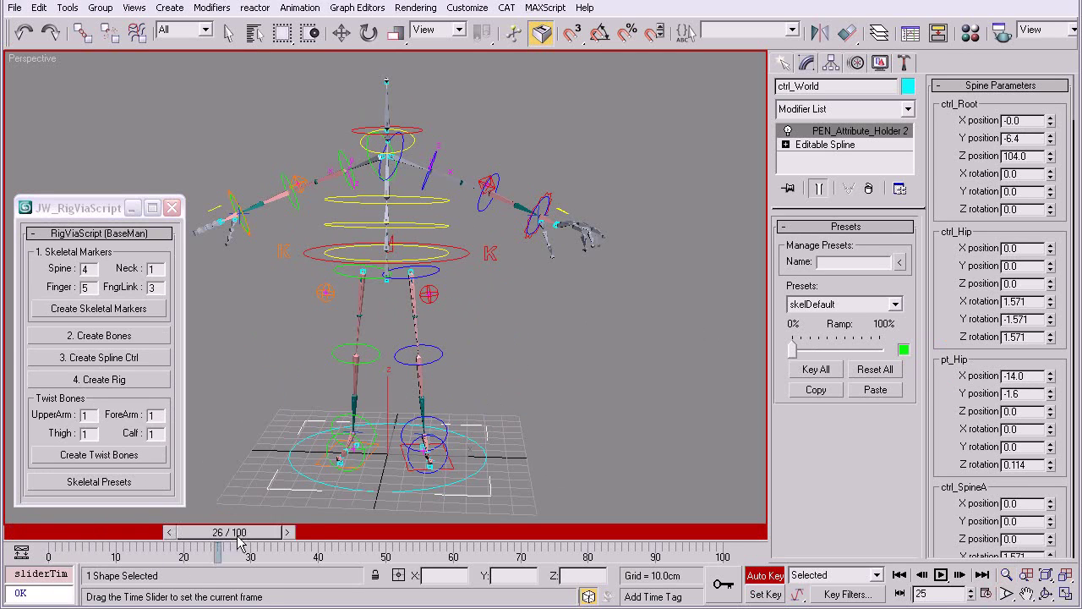
click(898, 304)
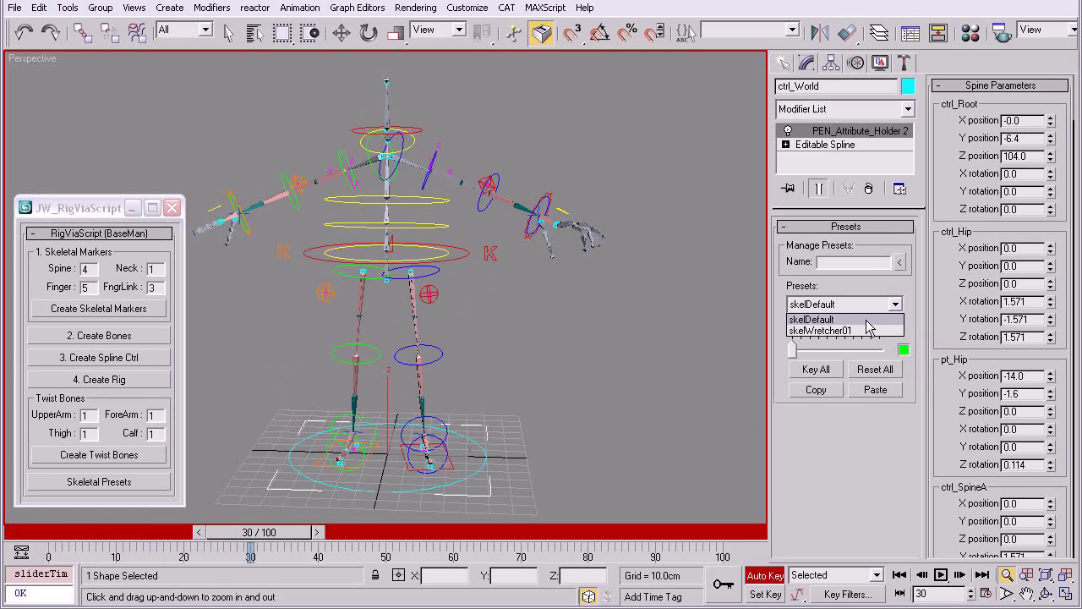
click(855, 327)
drag(793, 350, 879, 349)
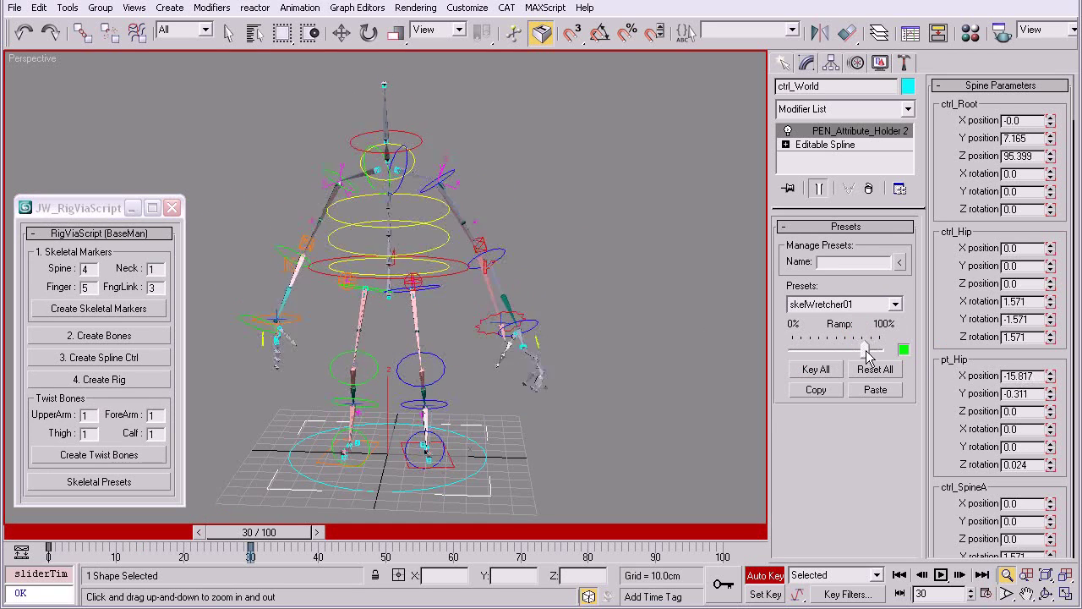
Turn off Auto Key and scrub the timeline to check the animation.
alt+middle_drag(610, 334, 542, 351)
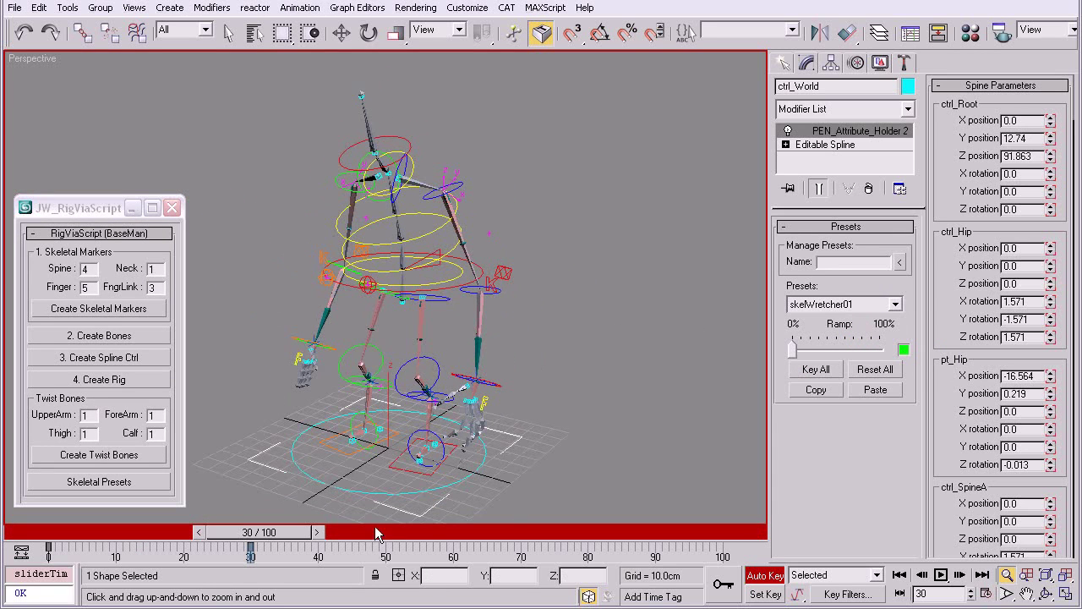
key(n)
mouse_move(297, 533)
mouse_down()
mouse_move(135, 525)
mouse_move(403, 507)
mouse_up()
key(alt+z)
mouse_move(517, 340)
mouse_down()
mouse_move(561, 345)
mouse_move(556, 322)
mouse_move(553, 337)
mouse_up()
right_click(551, 340)
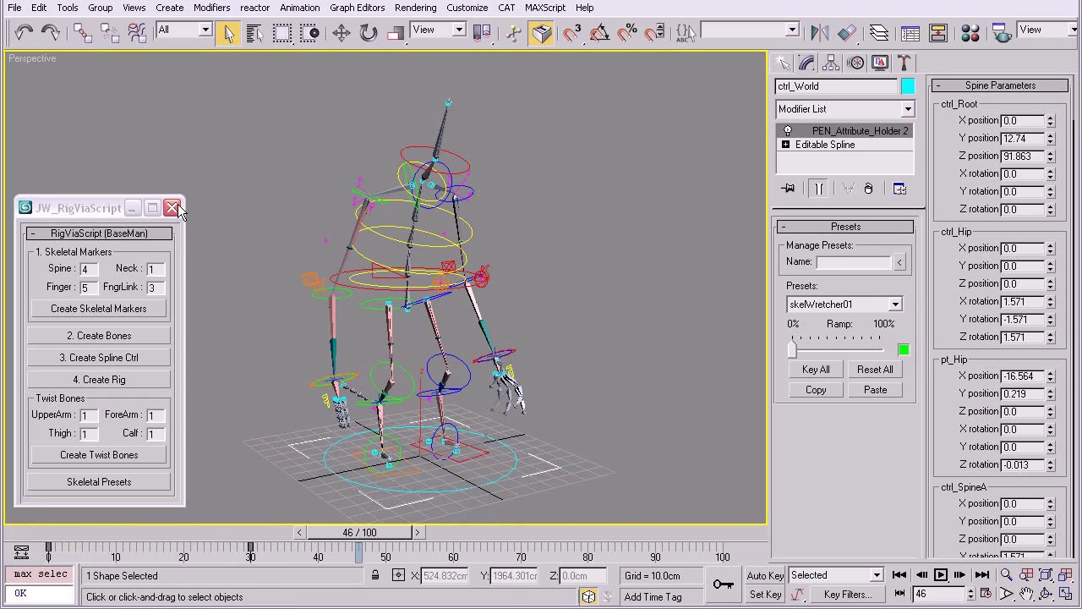
Reselect ctrl_World, collapse the Spine, Arm_l, Arm_r and Leg_l Parameters groups, then deselect.
alt+middle_drag(604, 357, 601, 366)
drag(78, 218, 84, 208)
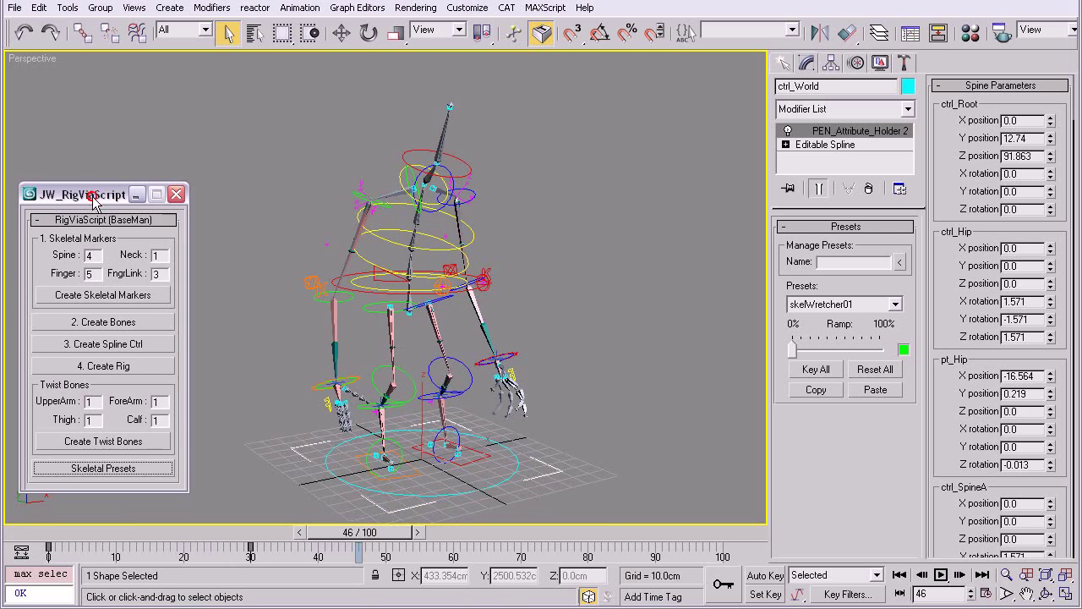
click(604, 419)
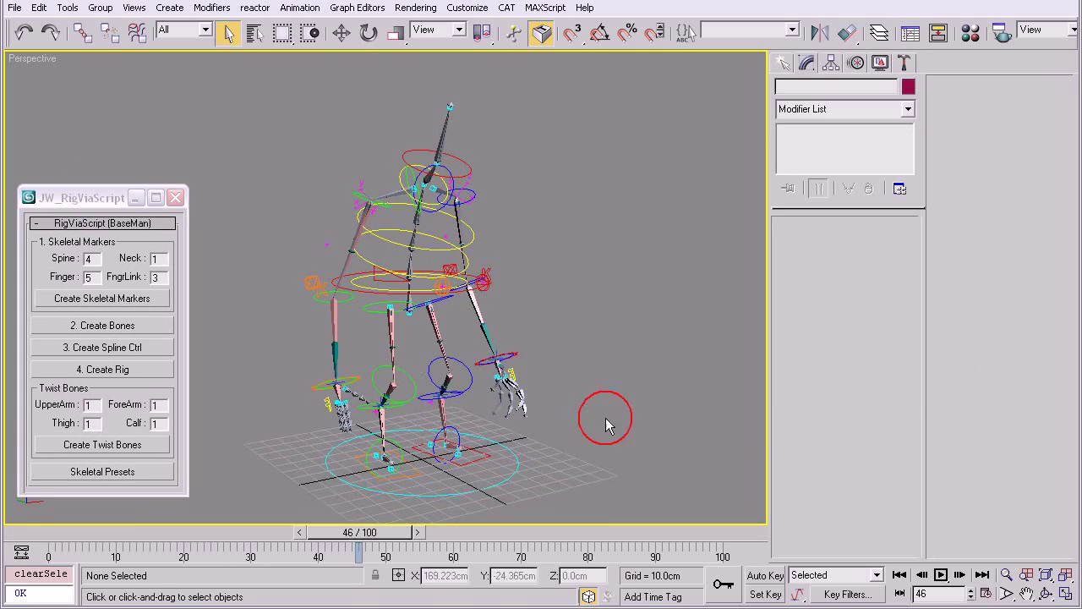
click(497, 462)
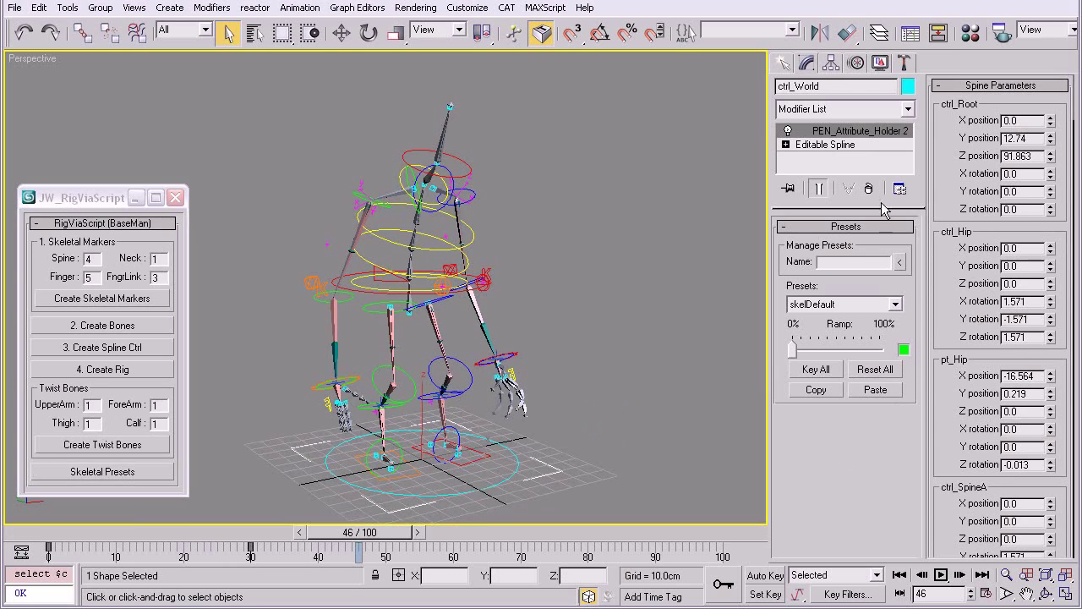
click(974, 89)
click(978, 85)
click(976, 86)
click(976, 85)
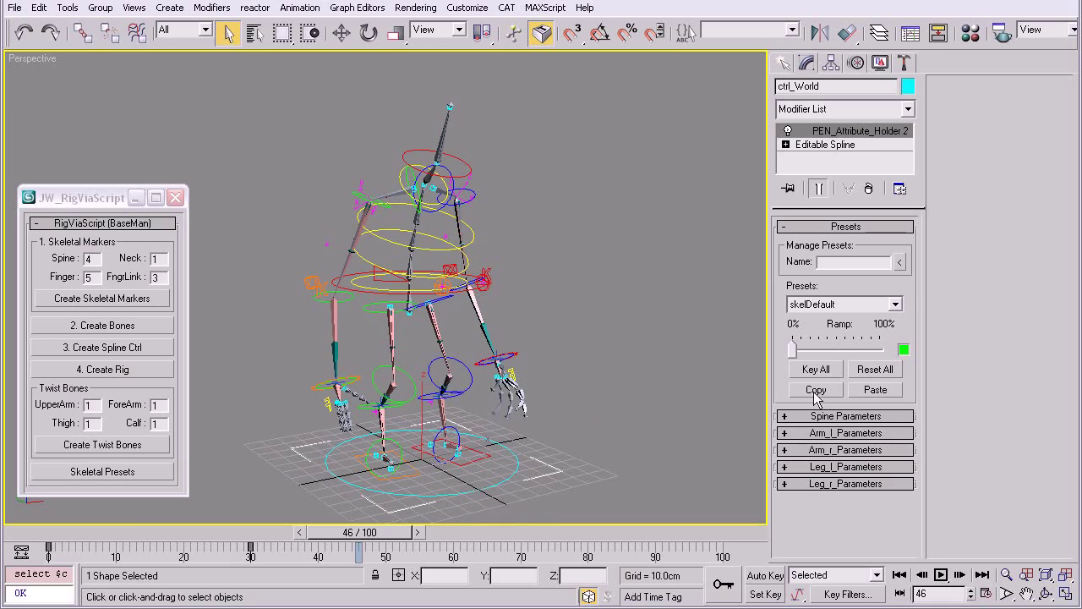
click(583, 271)
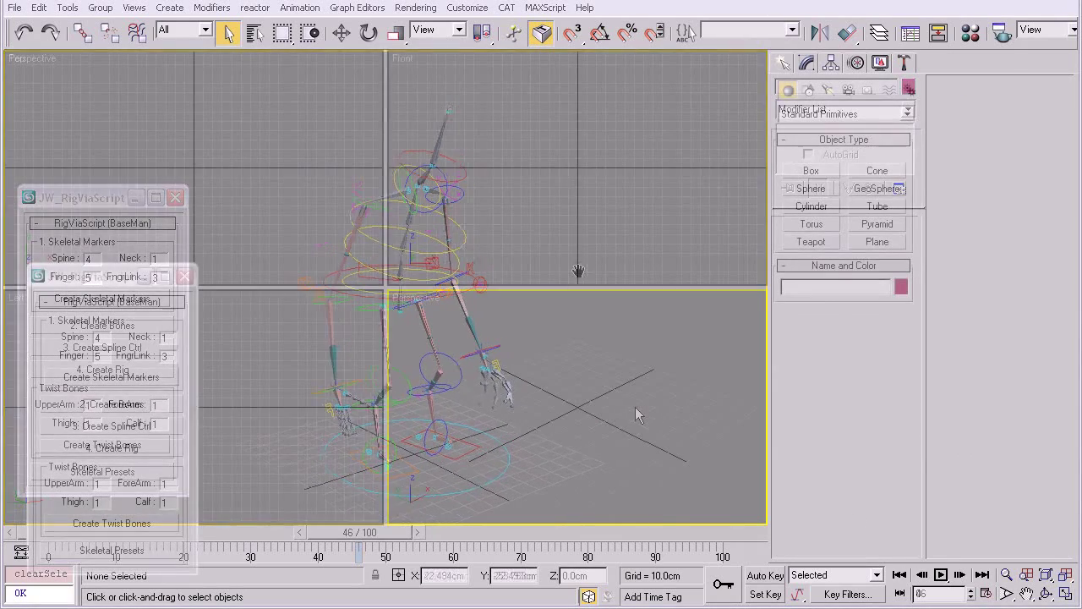
Maximize the Perspective viewport, frame the grid, and create a new set of biped skeletal markers.
key(alt+w)
scroll(528, 371, down, 2)
key(alt+z)
drag(504, 345, 469, 369)
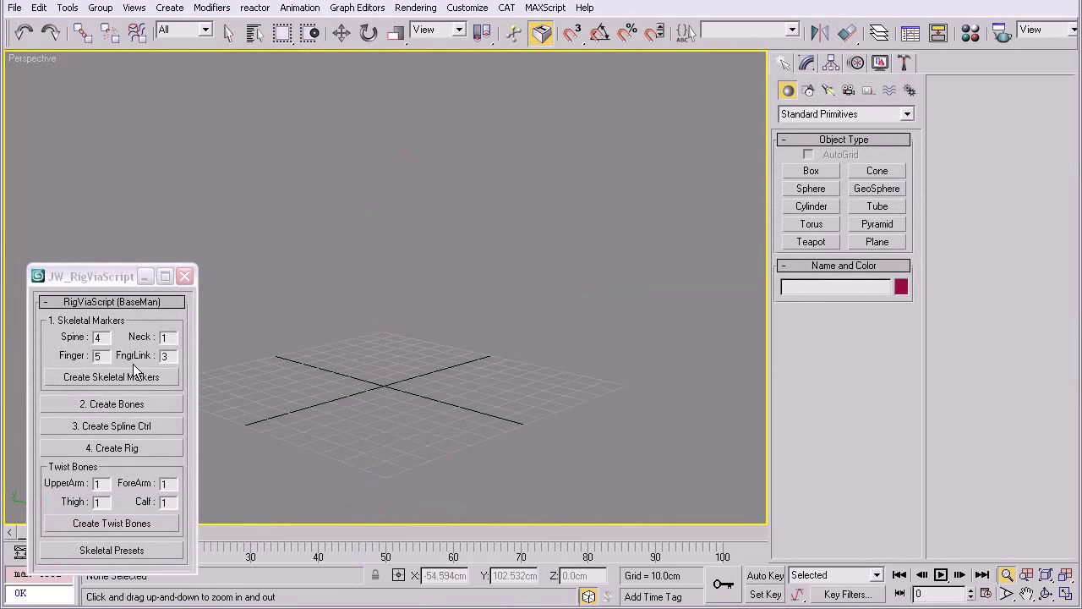
drag(123, 281, 118, 268)
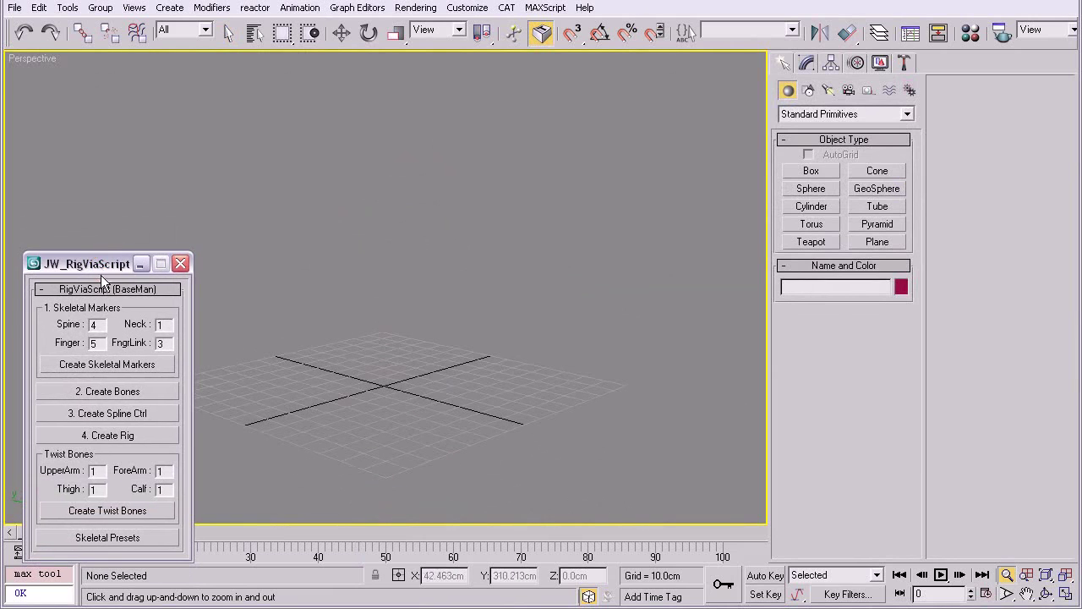
click(76, 365)
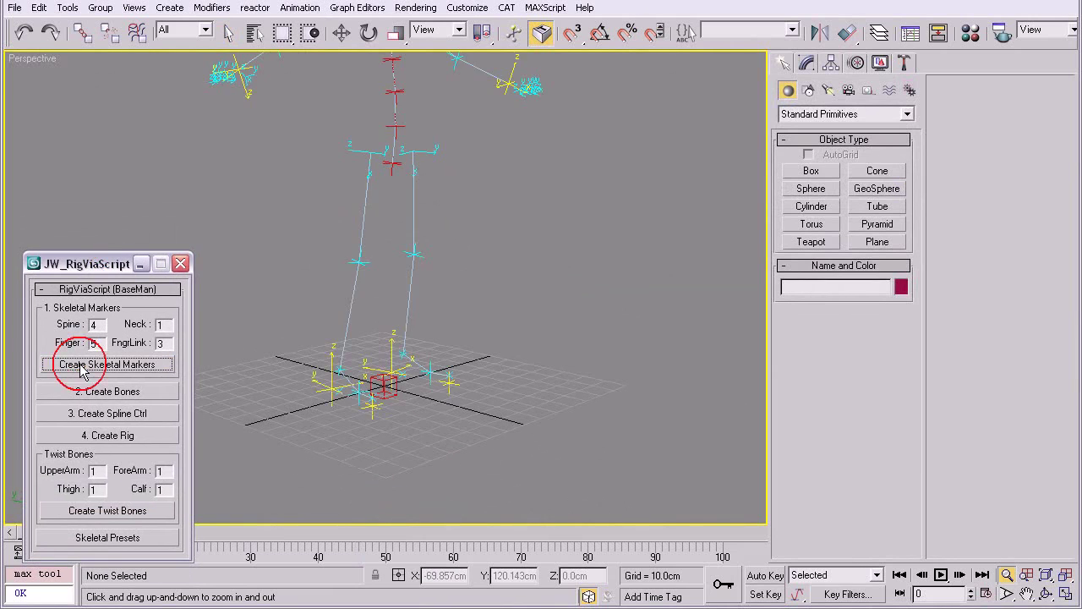
mouse_move(483, 369)
mouse_down()
mouse_move(409, 358)
mouse_move(397, 381)
mouse_up()
Move the left calf marker backward along Y and inward to reshape the left leg.
key(w)
click(385, 355)
drag(411, 325, 423, 331)
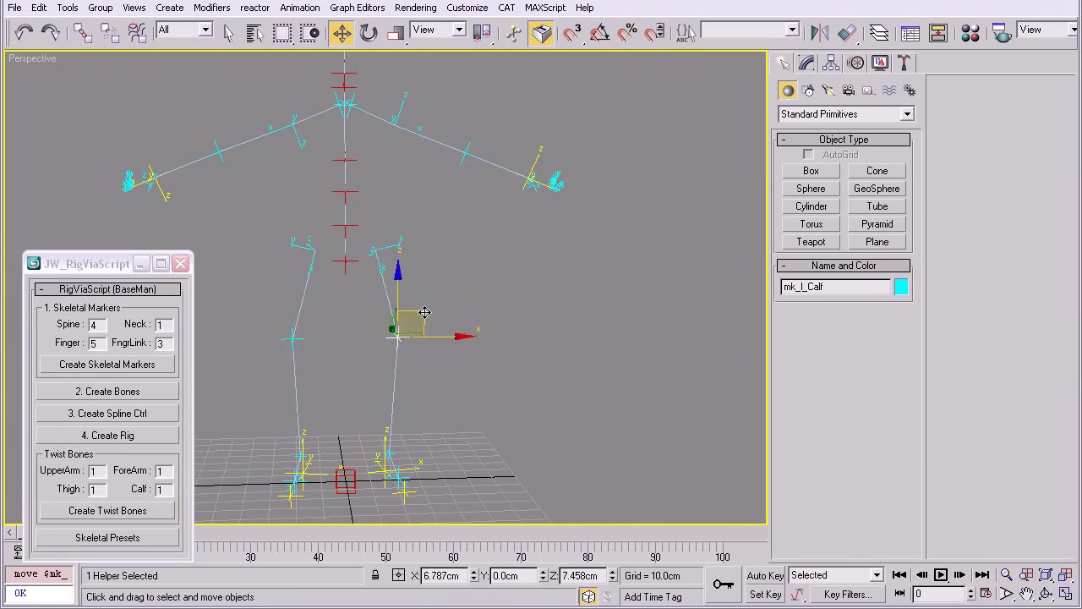
alt+middle_drag(423, 331, 311, 326)
drag(381, 316, 342, 320)
alt+middle_drag(342, 320, 454, 328)
drag(454, 328, 428, 342)
Shift the left thigh marker outward and nudge the left upper-arm marker slightly.
click(372, 243)
drag(418, 246, 453, 210)
alt+middle_drag(454, 210, 399, 196)
click(366, 195)
click(391, 203)
click(406, 196)
drag(426, 179, 432, 180)
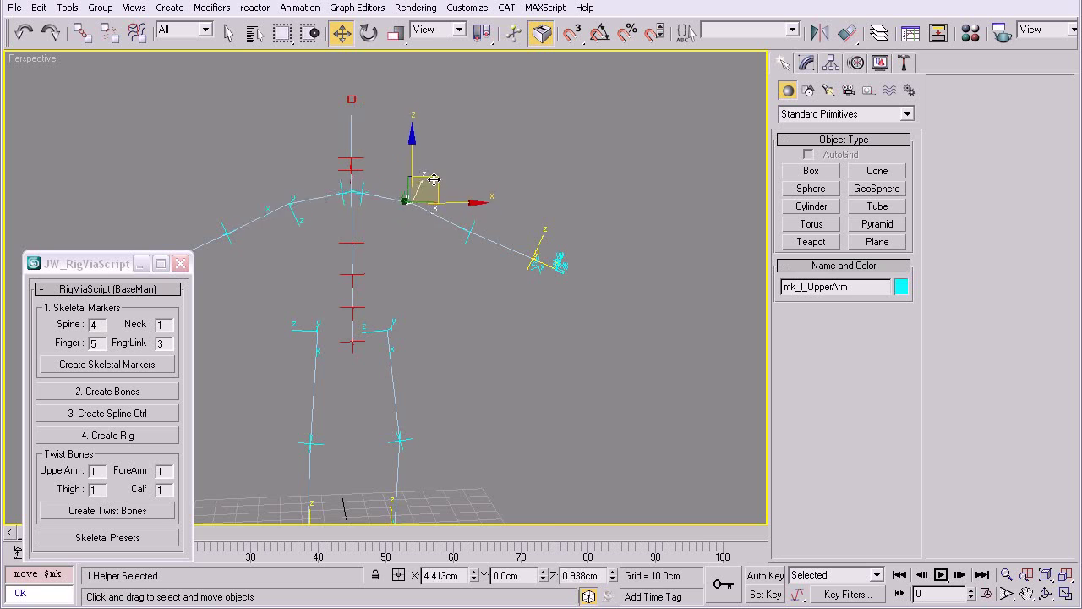
alt+middle_drag(433, 179, 309, 254)
Move the SpineC marker to bend the spine.
click(336, 236)
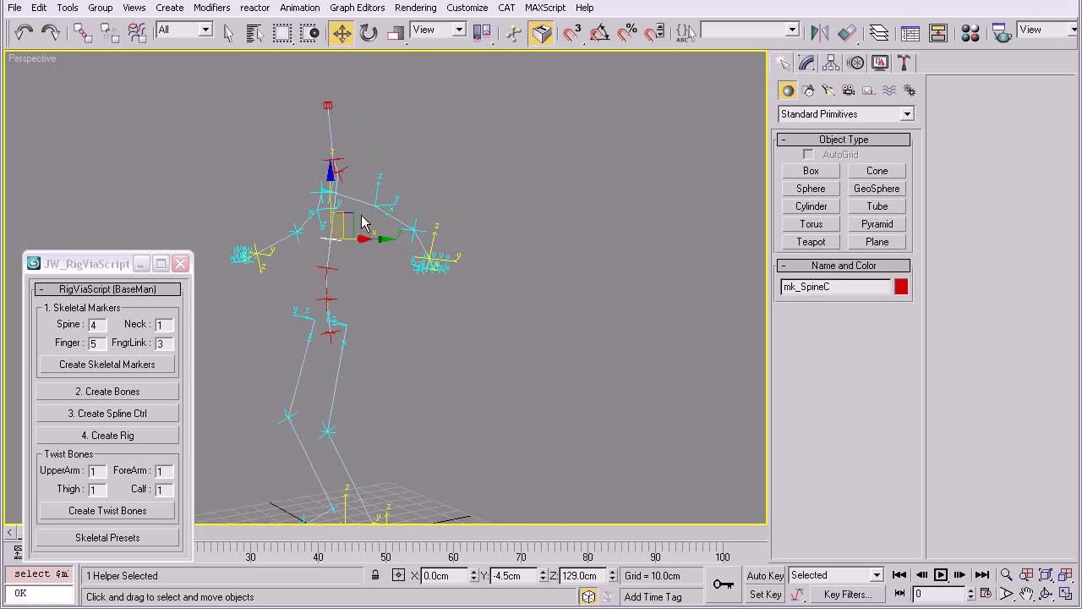
alt+middle_drag(362, 222, 435, 236)
drag(362, 234, 352, 204)
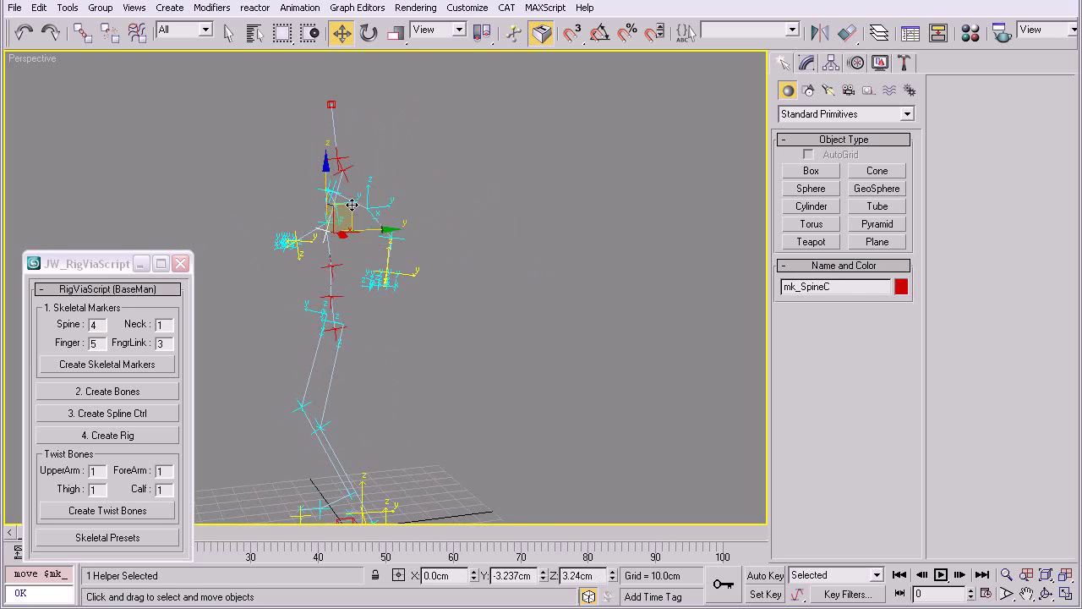
click(354, 240)
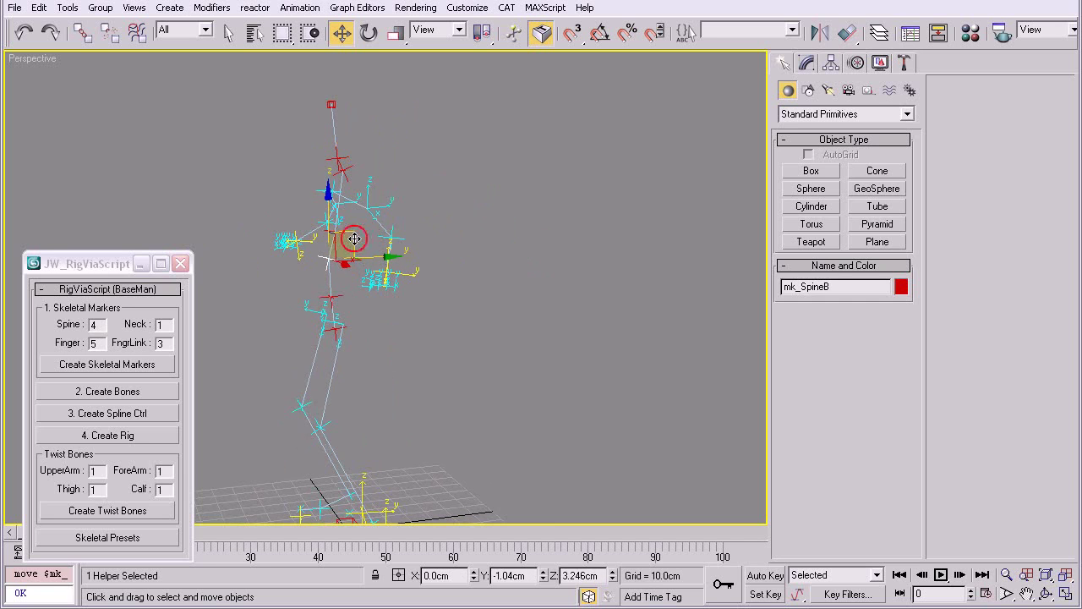
mouse_move(330, 215)
alt+middle_down()
mouse_move(447, 234)
mouse_move(402, 297)
mouse_move(415, 302)
alt+middle_up()
Move mk_l_ForeArm up and outward, then show mk_l_UpperArm's LookAt constraint in the Motion panel.
click(464, 236)
drag(415, 302, 423, 292)
mouse_move(423, 292)
alt+middle_down()
mouse_move(475, 240)
mouse_move(479, 212)
alt+middle_up()
mouse_move(479, 212)
mouse_down()
mouse_move(480, 229)
mouse_move(472, 213)
mouse_up()
scroll(420, 226, up, 5)
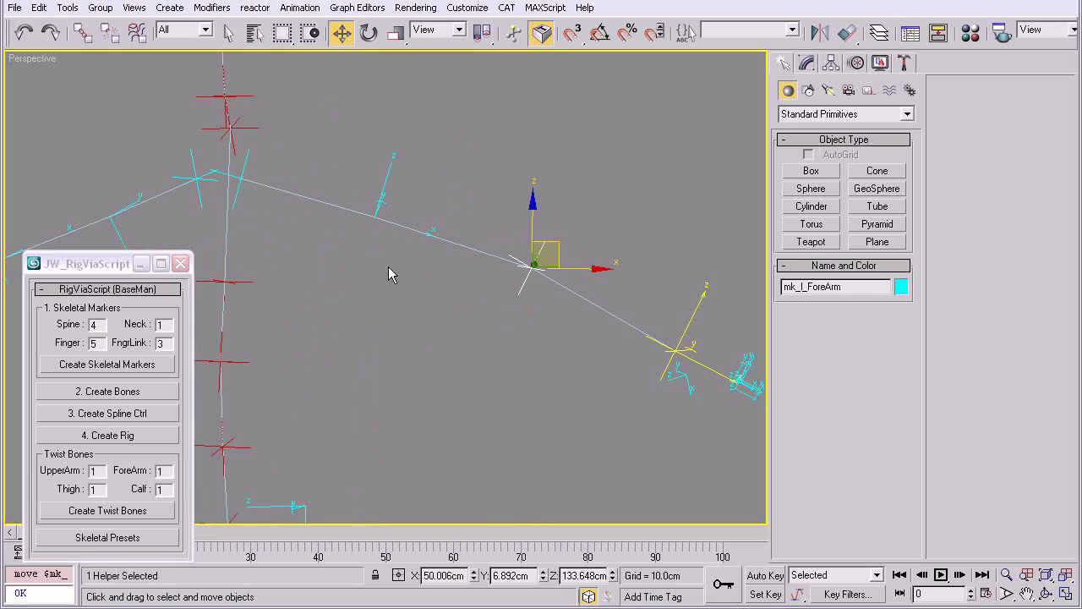
click(418, 212)
click(856, 65)
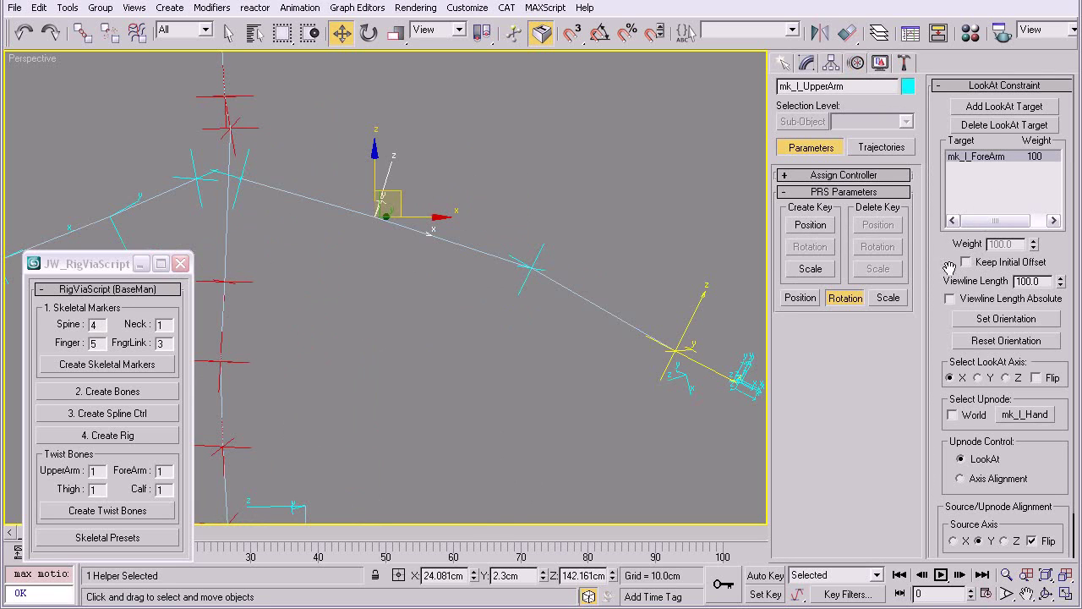
Move the left upper-arm marker to a new position.
mouse_move(544, 175)
alt+middle_down()
mouse_move(507, 153)
mouse_move(285, 273)
mouse_move(507, 194)
alt+middle_up()
click(469, 213)
click(364, 220)
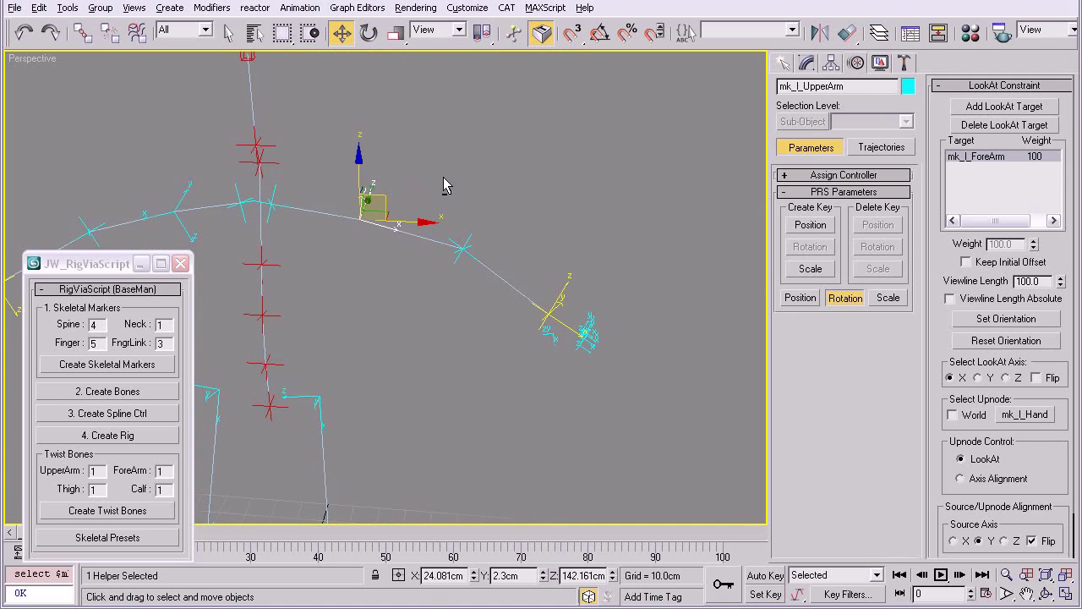
alt+middle_drag(364, 220, 401, 160)
drag(389, 166, 368, 160)
mouse_move(415, 229)
alt+middle_down()
mouse_move(531, 212)
mouse_move(503, 260)
mouse_move(499, 297)
alt+middle_up()
Rotate the left hand marker, then zoom in on the feet and select mk_l_HeelRoll.
click(498, 298)
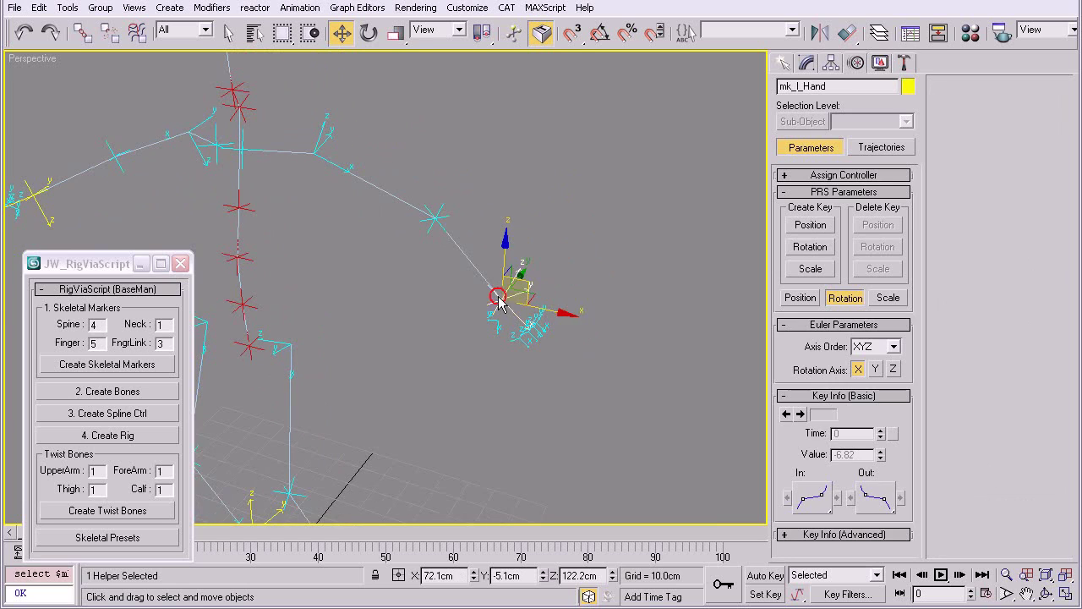
key(e)
drag(524, 292, 519, 315)
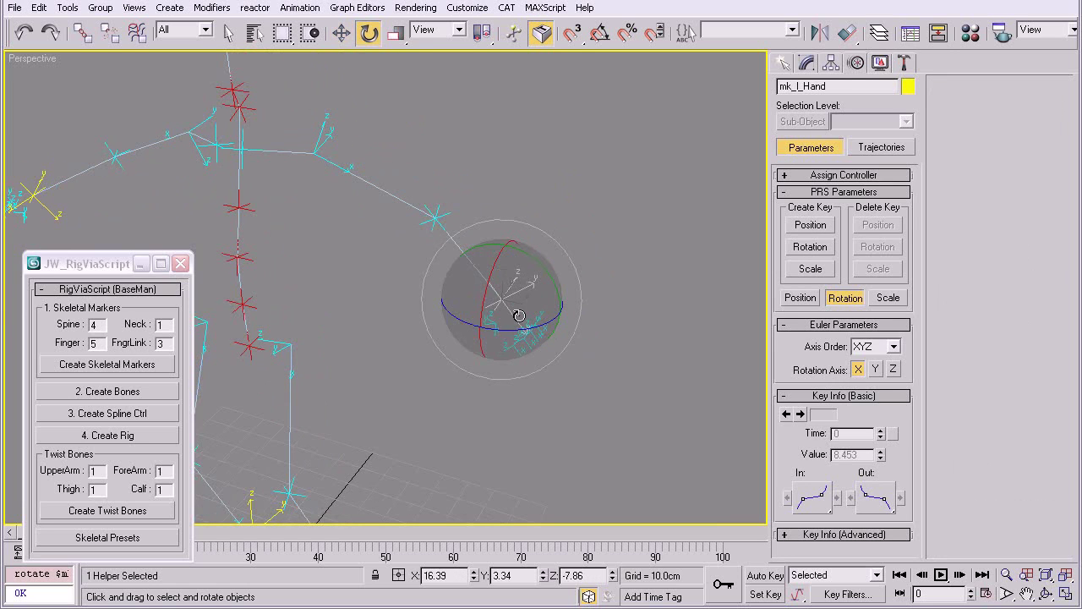
click(607, 201)
key(alt+z)
mouse_move(584, 210)
mouse_down()
mouse_move(532, 220)
mouse_move(504, 300)
mouse_up()
mouse_move(318, 75)
mouse_down()
mouse_move(495, 357)
mouse_move(587, 345)
mouse_move(449, 406)
mouse_move(482, 374)
mouse_up()
click(471, 369)
alt+middle_drag(495, 339, 414, 329)
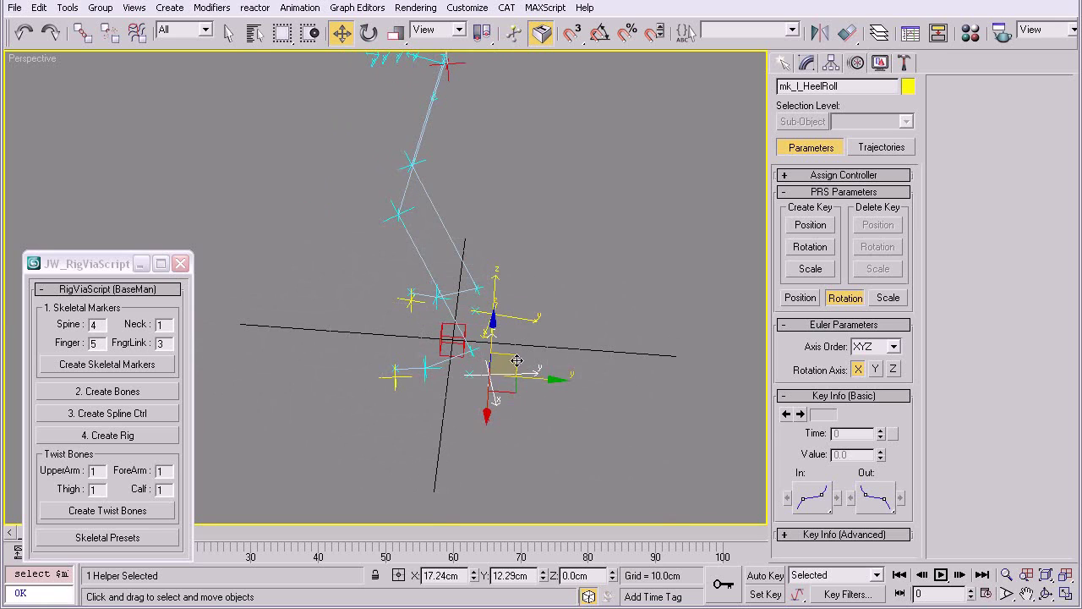
Try several moves of the left toe marker, undoing them.
alt+middle_drag(393, 385, 399, 372)
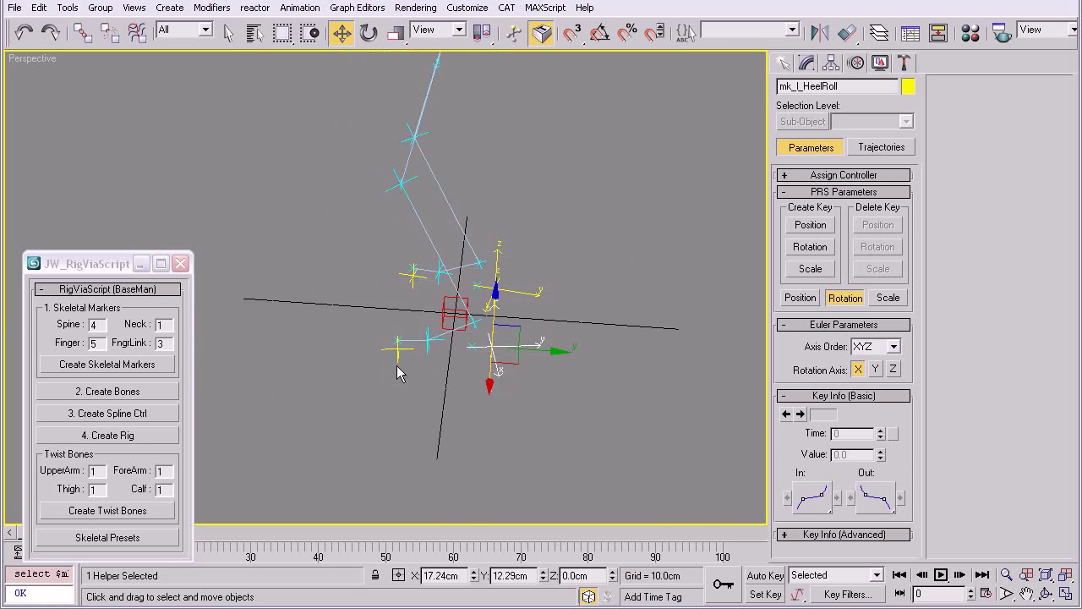
scroll(402, 377, up, 3)
click(480, 402)
alt+middle_drag(480, 402, 492, 357)
drag(493, 358, 507, 372)
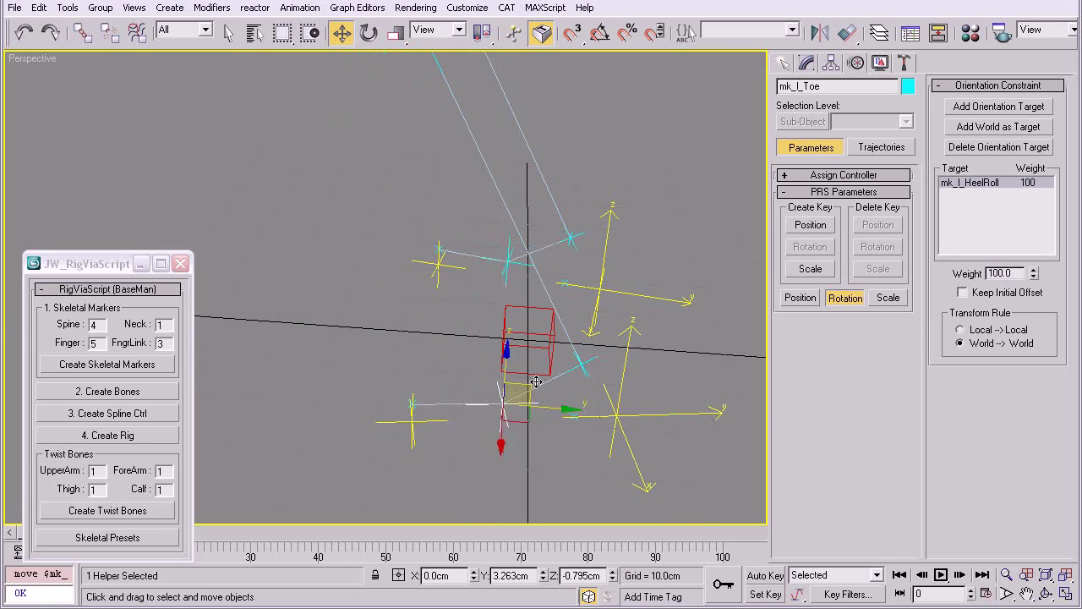
key(ctrl+z)
alt+middle_drag(507, 371, 649, 364)
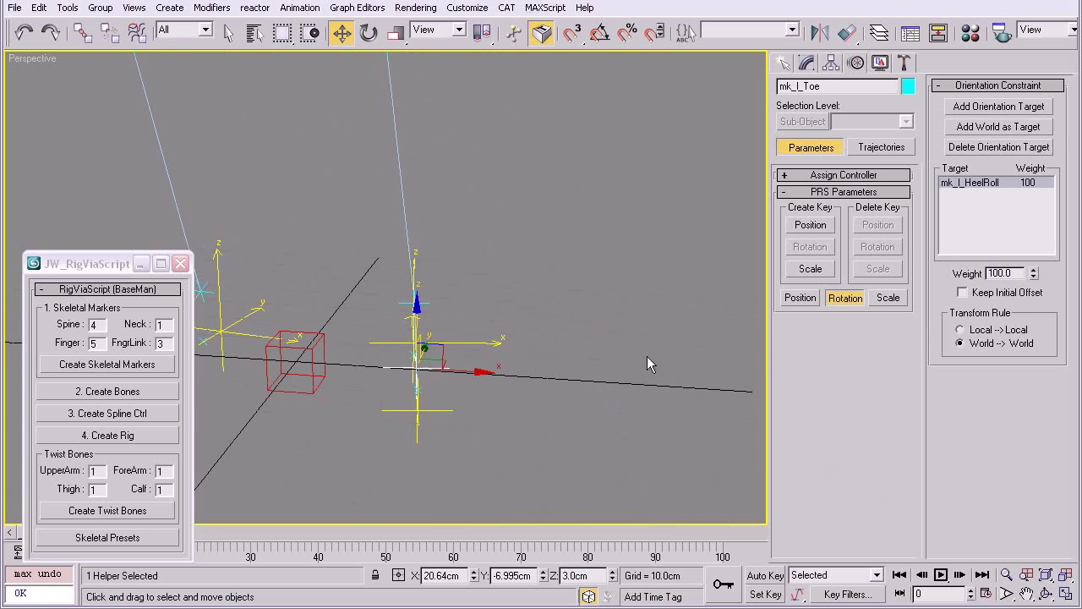
drag(463, 370, 516, 380)
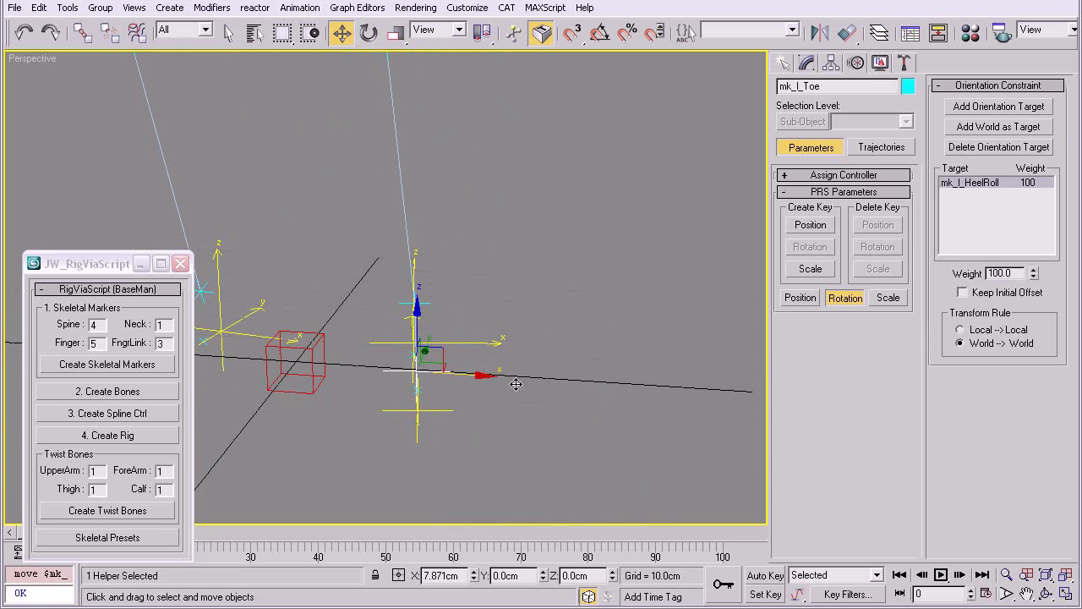
alt+middle_drag(515, 384, 423, 346)
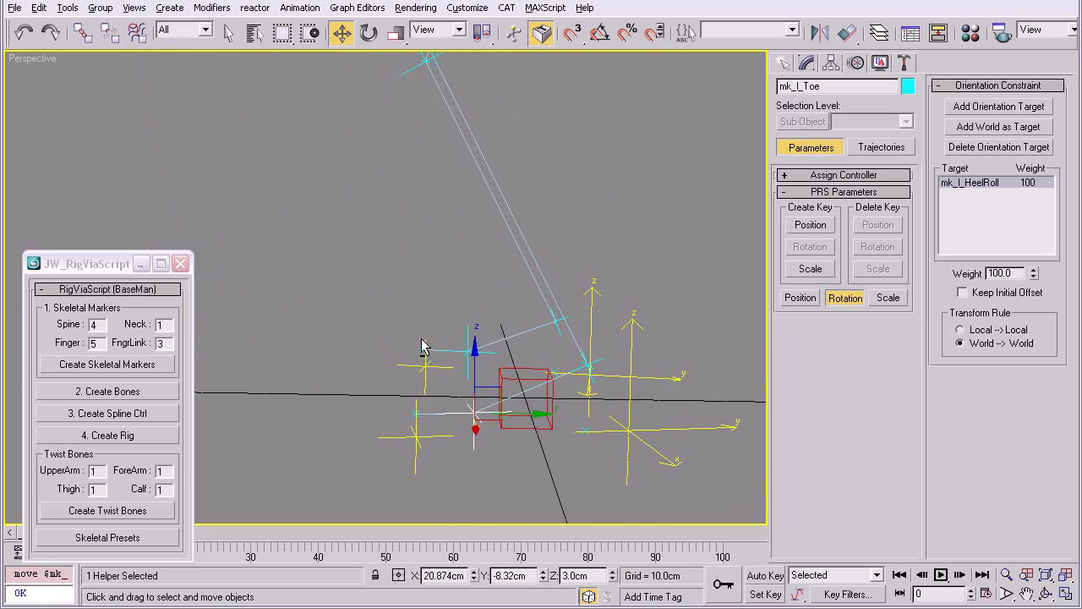
drag(421, 416, 423, 340)
key(ctrl+z)
Try moving the left toe-roll marker and undo the move.
click(433, 437)
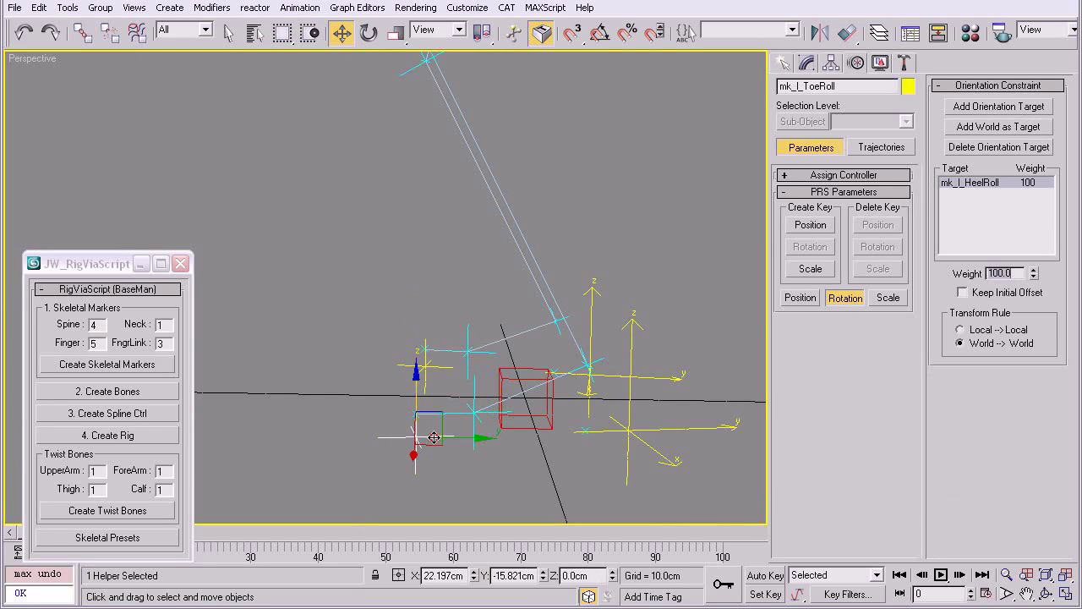
drag(471, 452, 438, 364)
key(ctrl+z)
mouse_move(438, 364)
alt+middle_down()
mouse_move(596, 399)
mouse_move(536, 373)
mouse_move(512, 416)
alt+middle_up()
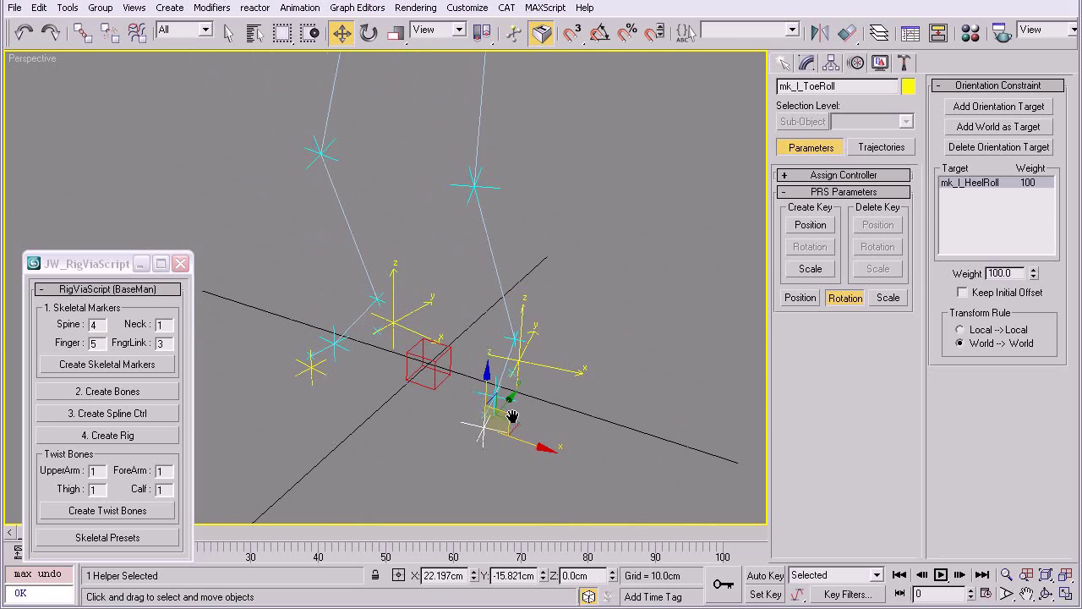
Move and rotate the left heel-roll marker, then zoom out to see the rig.
drag(553, 367, 574, 381)
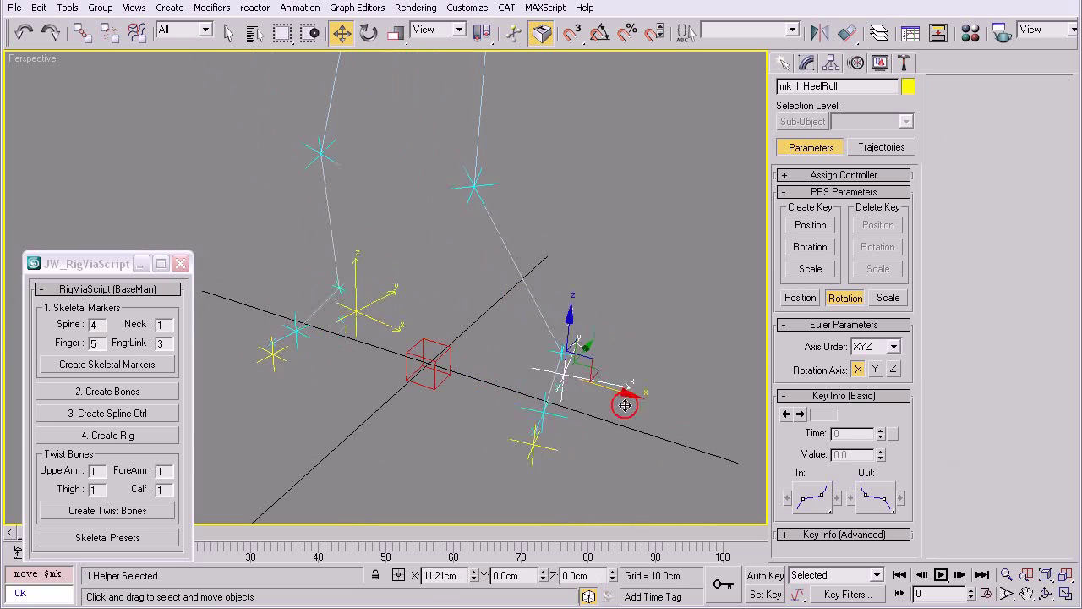
middle_drag(573, 381, 565, 399)
key(e)
drag(532, 409, 535, 408)
key(alt+z)
drag(603, 276, 572, 297)
mouse_move(576, 341)
mouse_down()
mouse_move(590, 273)
mouse_move(512, 334)
mouse_up()
Select all 42 marker helpers and delete them.
key(w)
click(466, 302)
mouse_move(466, 301)
alt+middle_down()
mouse_move(577, 285)
mouse_move(487, 272)
mouse_move(526, 271)
mouse_move(500, 296)
mouse_move(540, 306)
mouse_move(379, 297)
mouse_move(645, 285)
mouse_move(621, 275)
mouse_move(593, 324)
alt+middle_up()
key(alt+z)
key(ctrl+a)
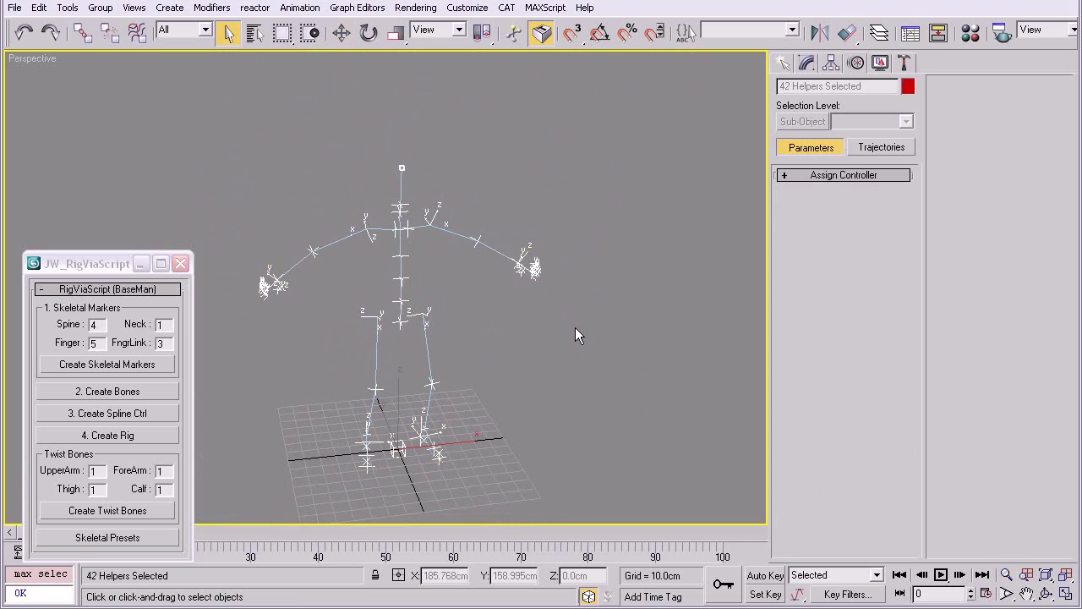
key(Delete)
Start a New All scene from File > New, discarding the unsaved changes.
click(15, 8)
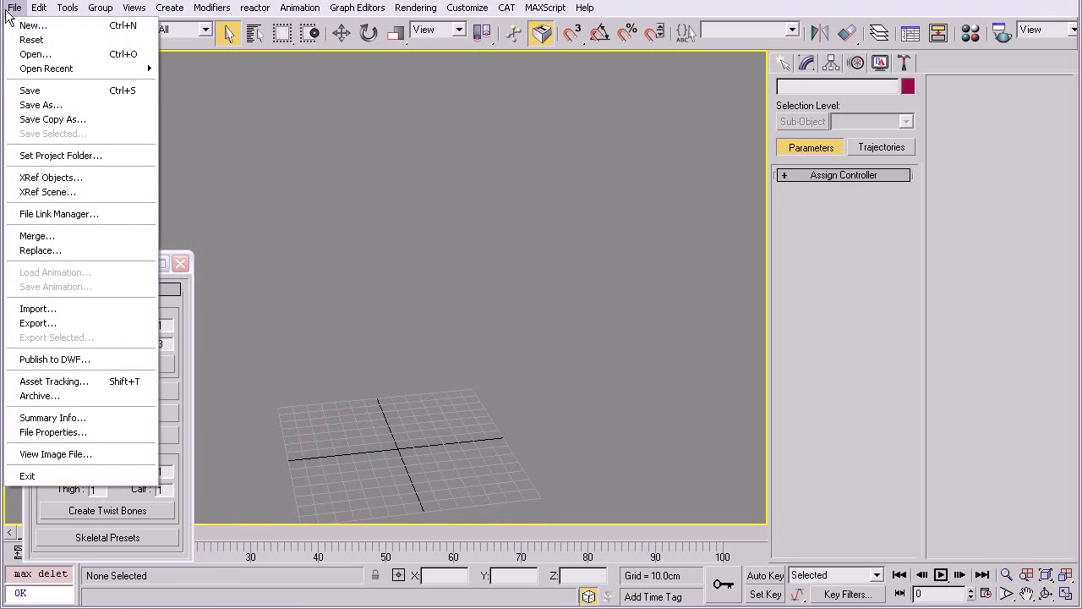
click(32, 26)
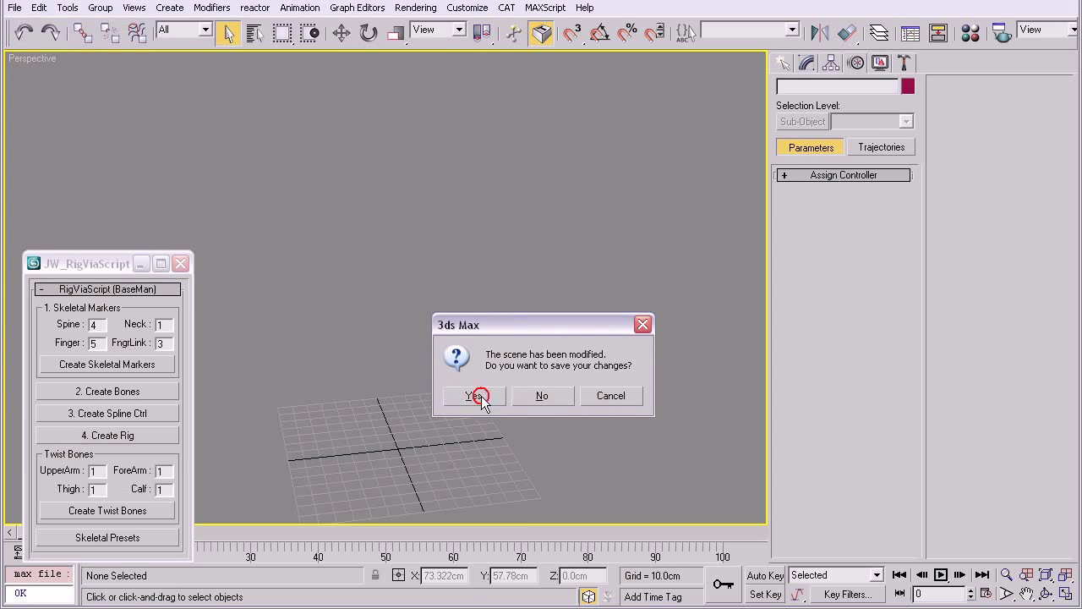
click(475, 396)
click(422, 255)
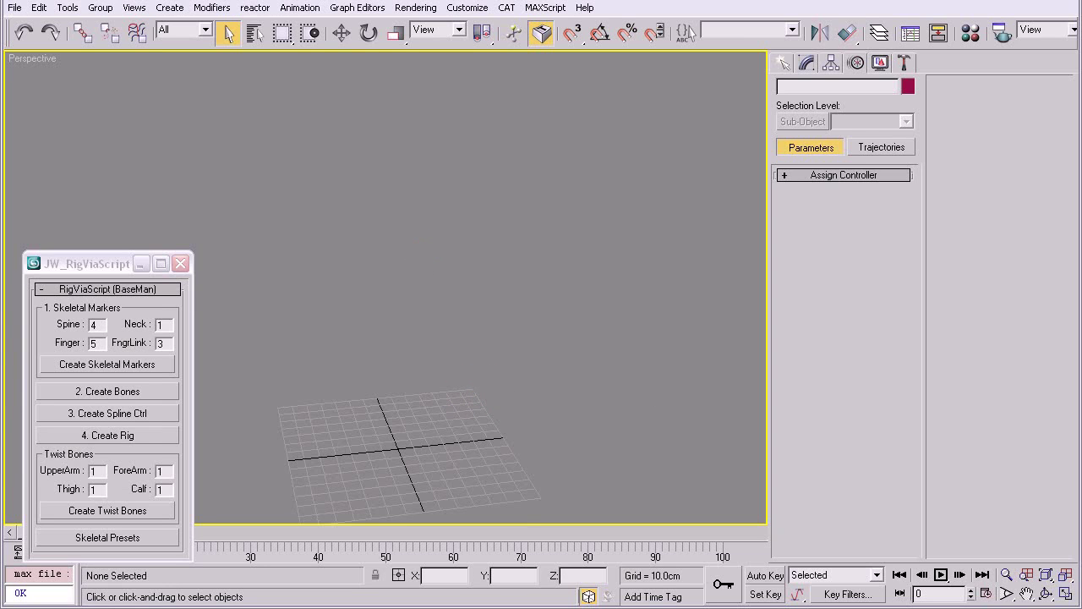
click(14, 7)
click(32, 27)
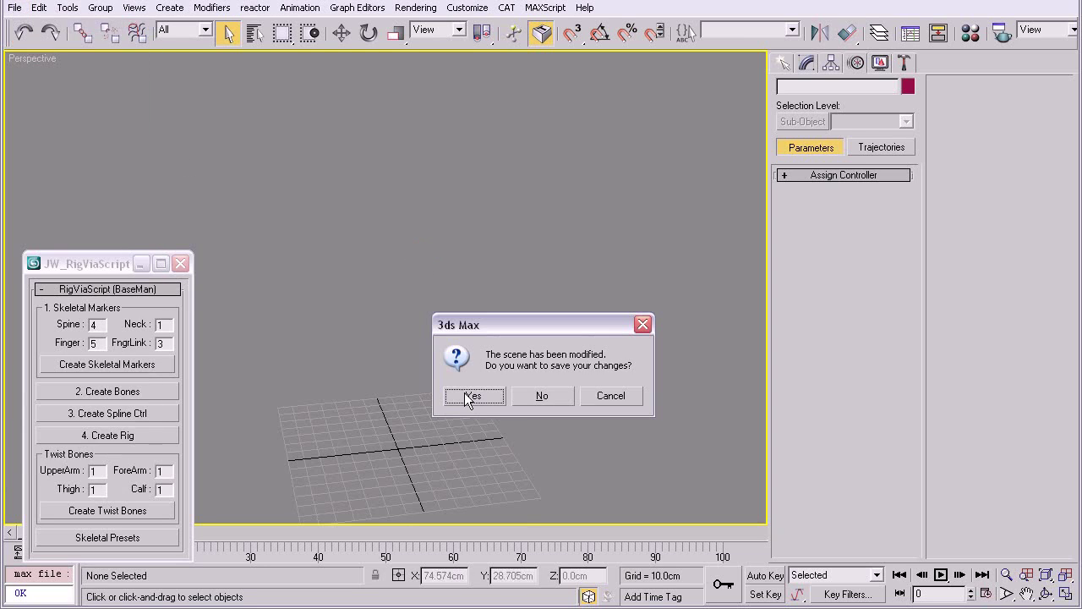
click(542, 398)
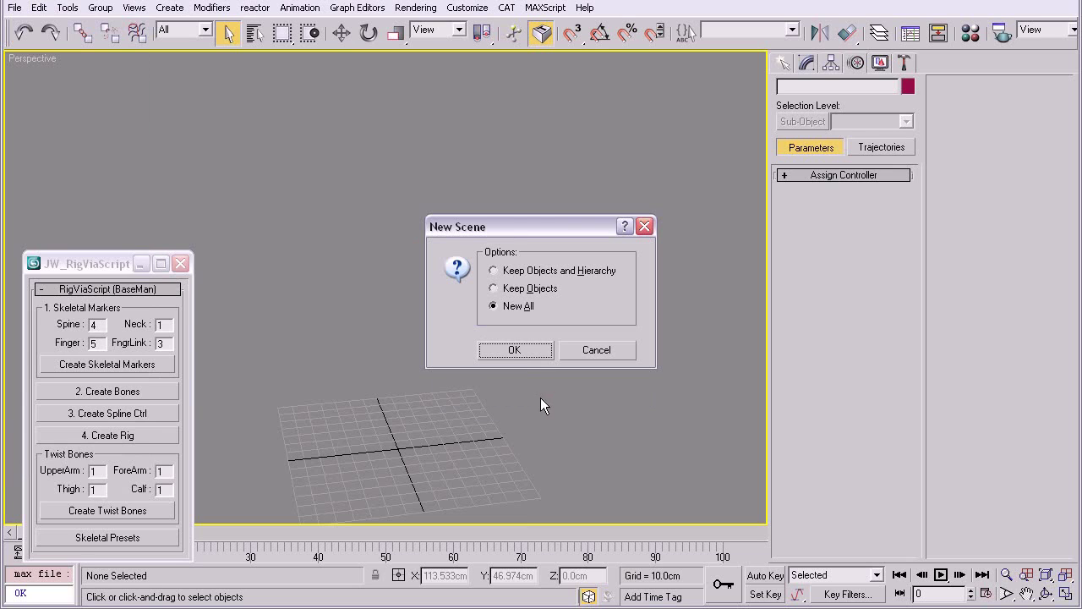
click(519, 350)
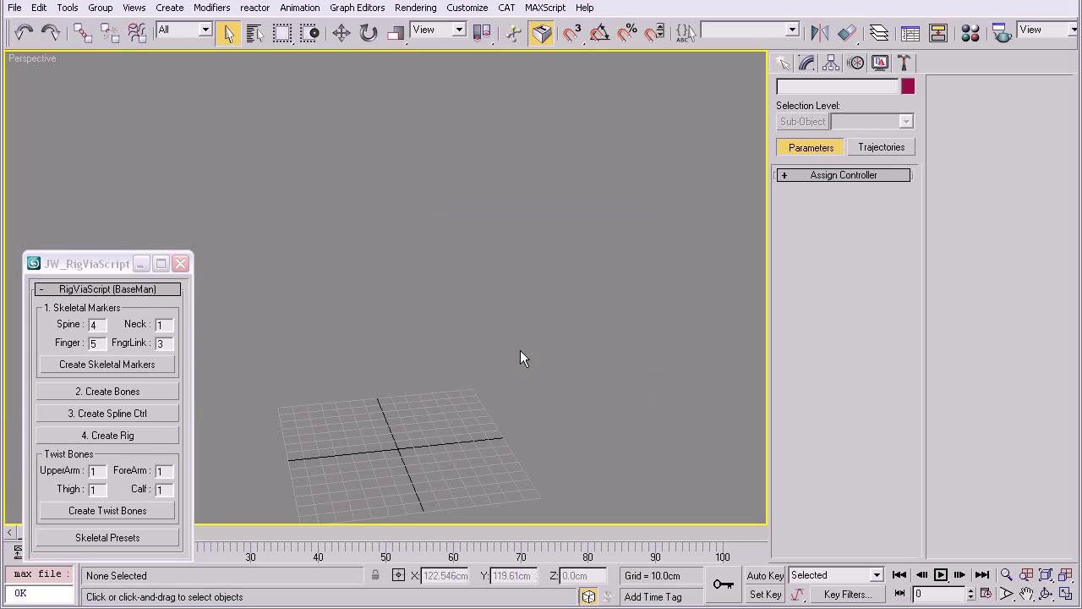
Create skeletal markers, bones, spline controls and the full rig with the script's default settings.
click(137, 365)
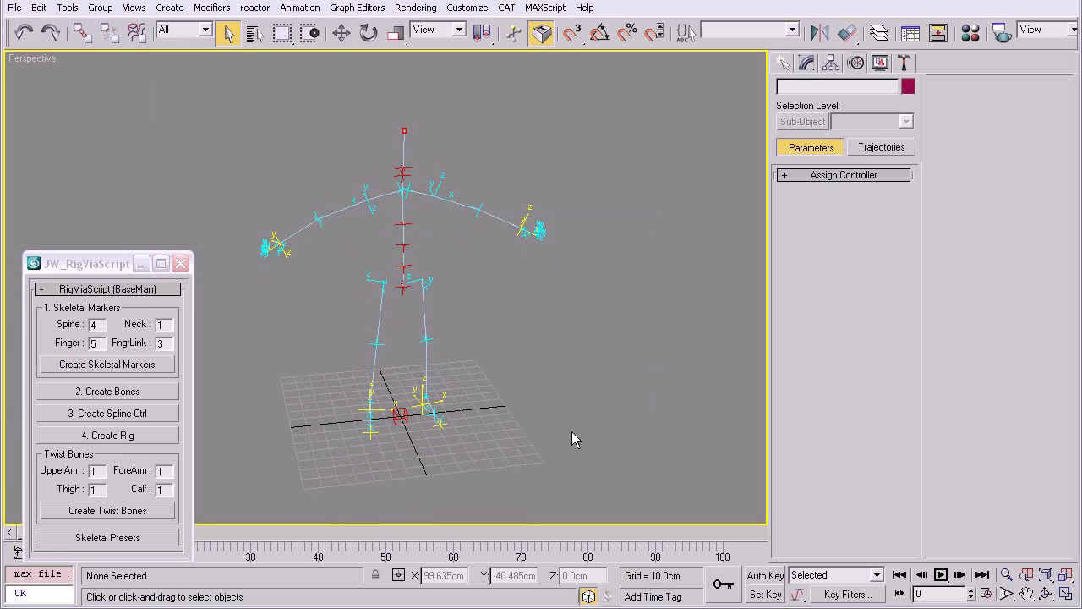
click(127, 391)
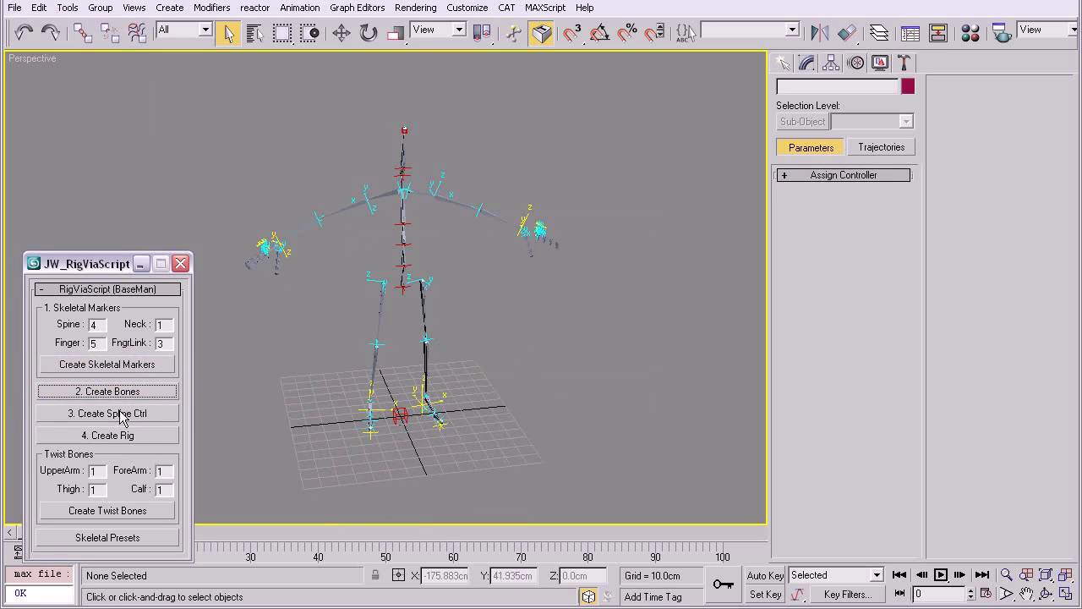
click(116, 412)
click(115, 435)
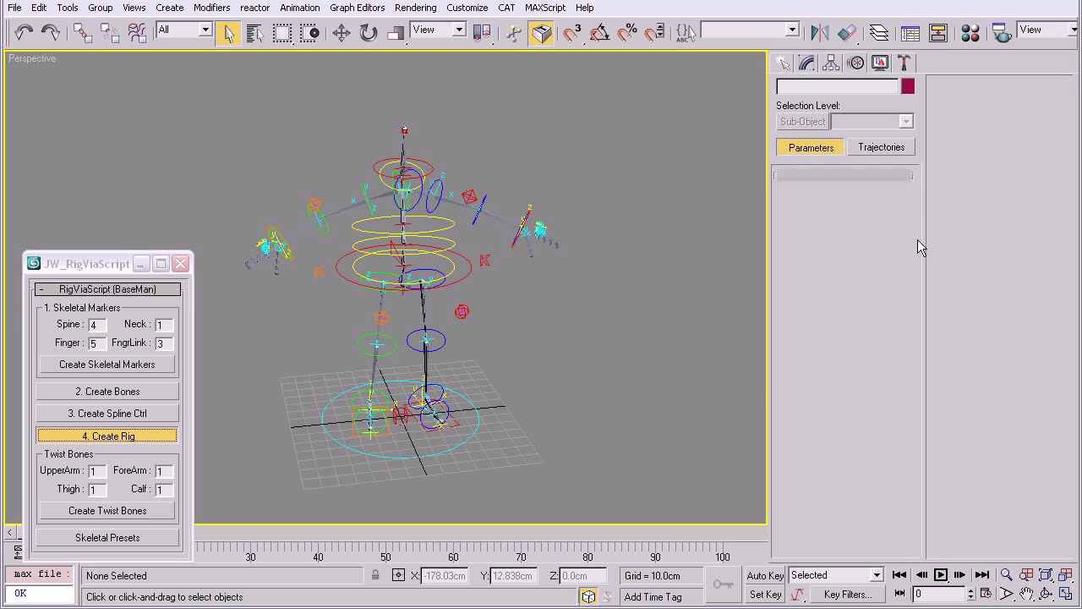
Apply the Skeletal Presets pose to the rig and clear the selection.
click(807, 64)
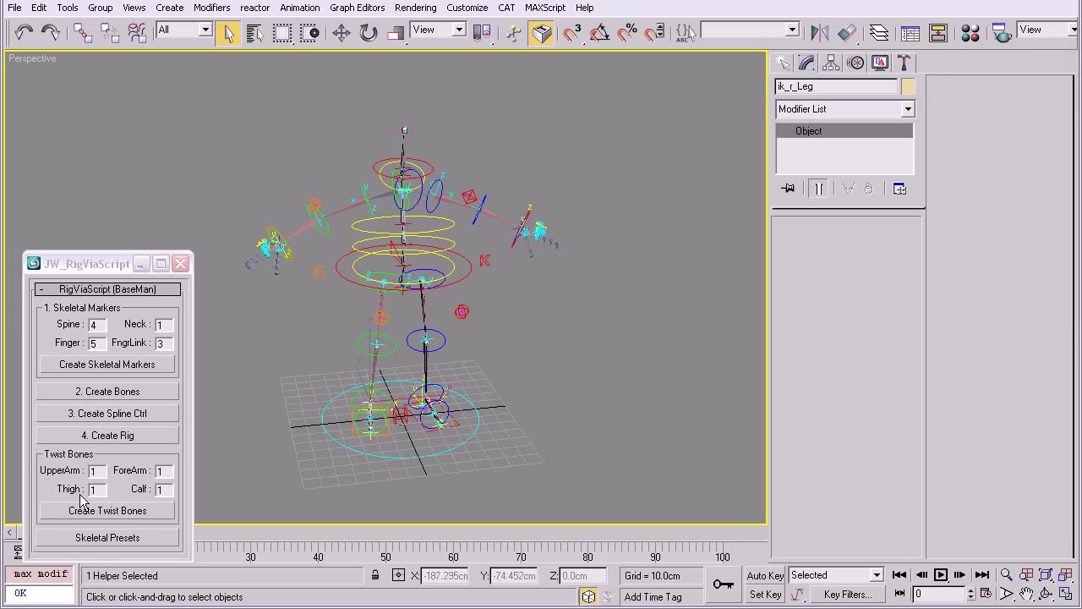
click(100, 542)
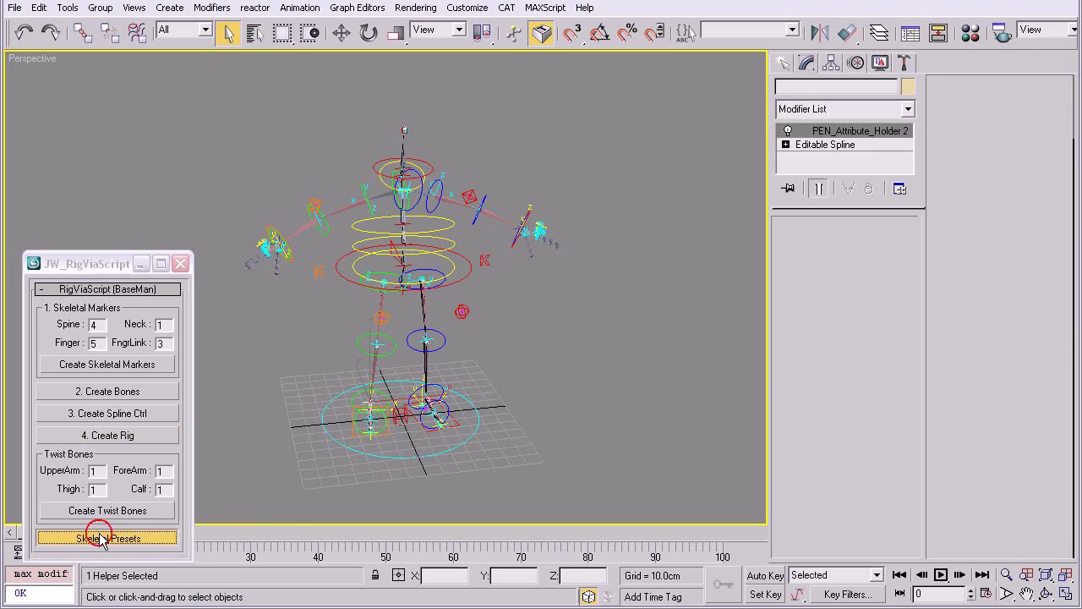
click(534, 387)
scroll(541, 397, up, 3)
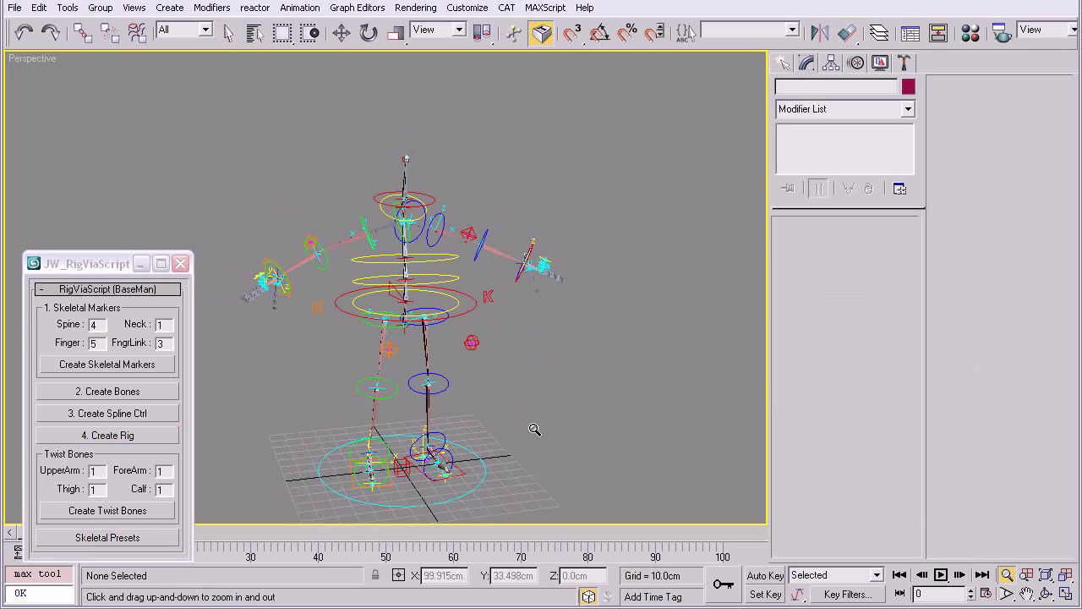
Move the marker skeleton root mk_MarkerRoot off to the right of the rig.
click(399, 444)
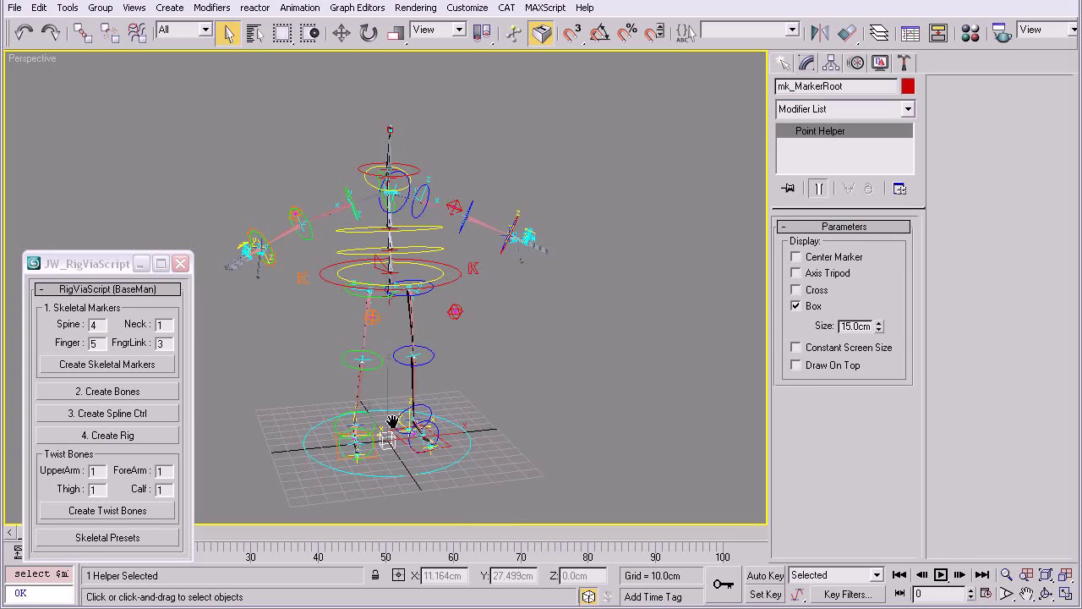
key(w)
drag(397, 427, 655, 414)
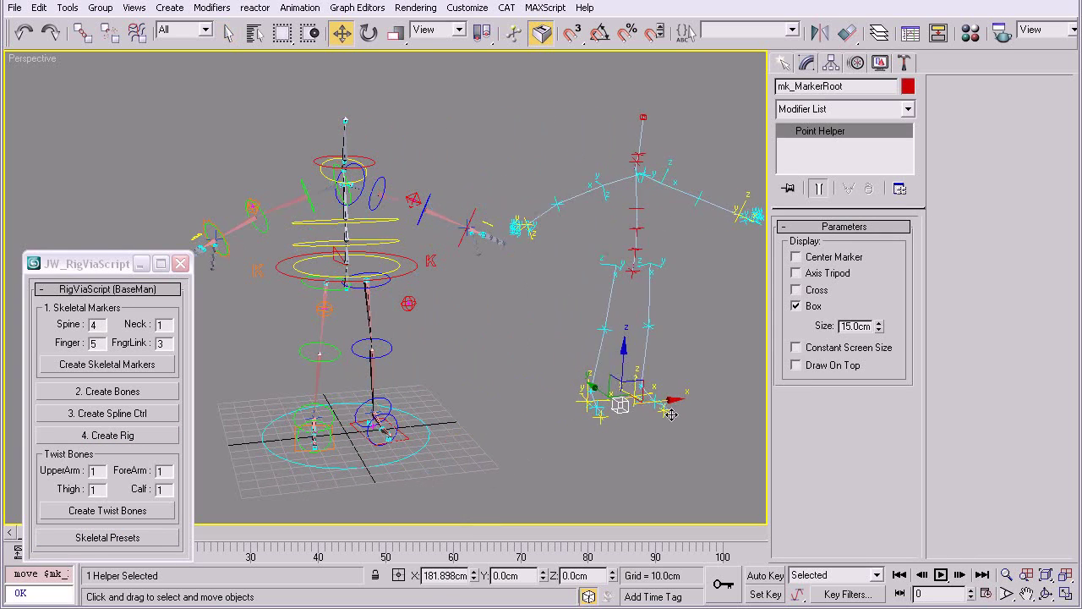
middle_drag(655, 414, 525, 384)
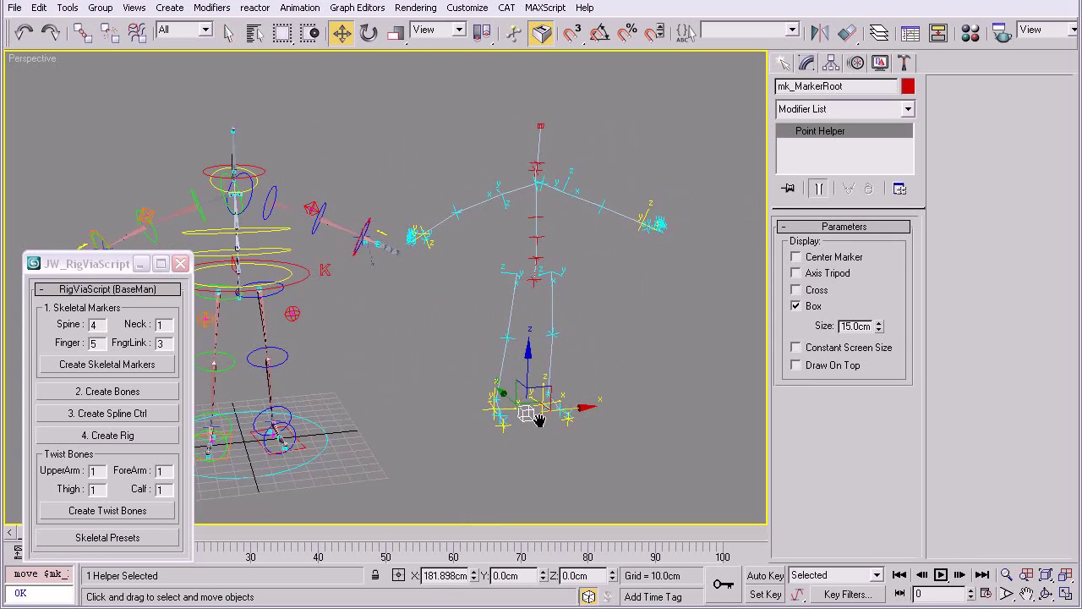
Move the left calf marker to bend the left leg.
click(543, 300)
alt+middle_drag(548, 296, 563, 296)
drag(489, 277, 518, 294)
Create bones, spline controls, the rig and twist bones on the bent-leg marker skeleton.
click(98, 391)
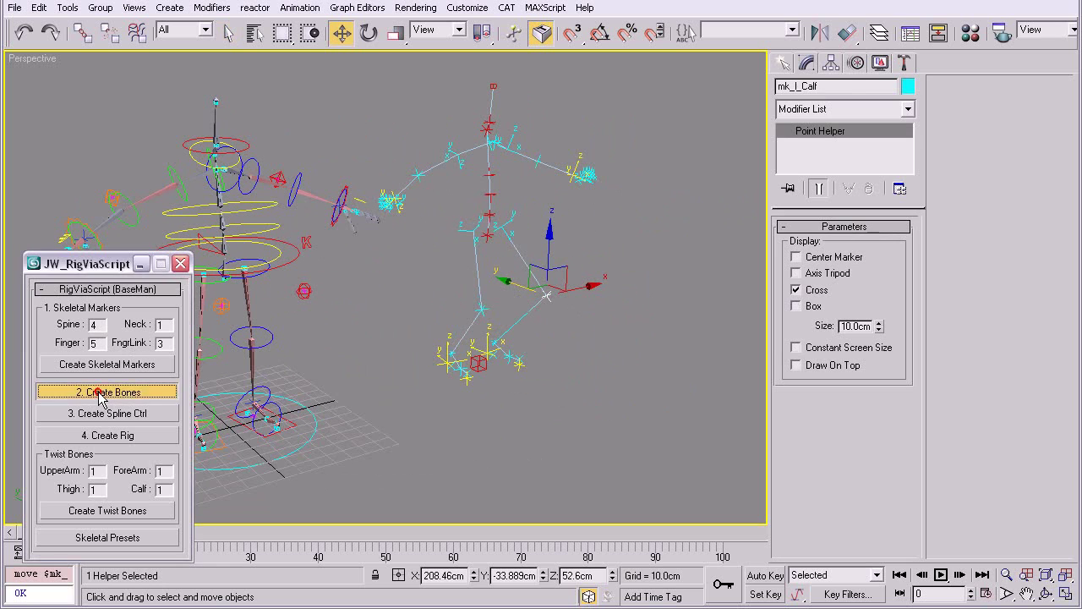
click(108, 414)
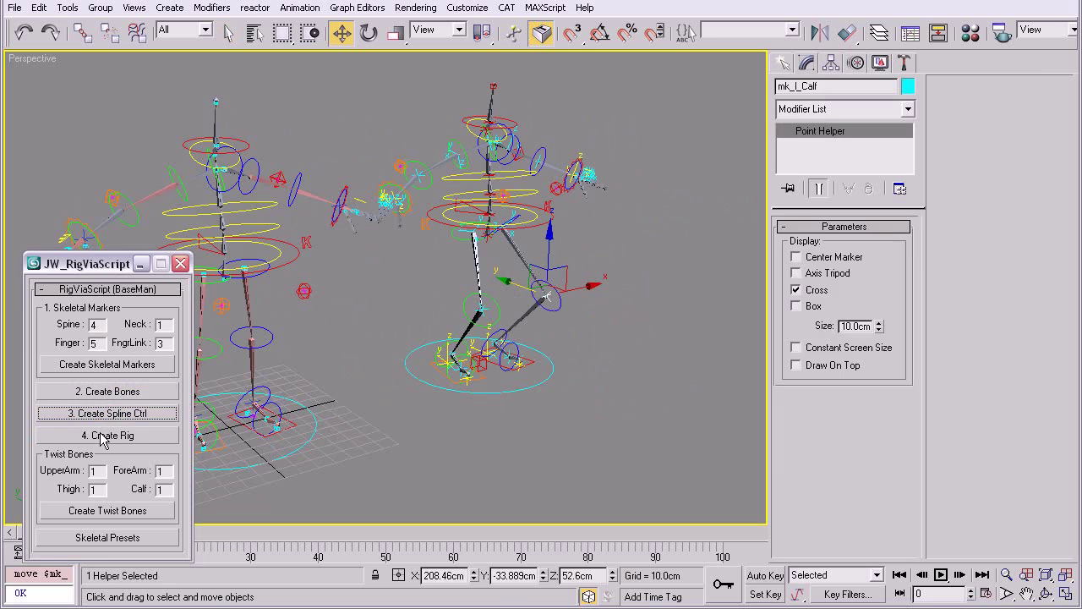
click(102, 435)
click(117, 510)
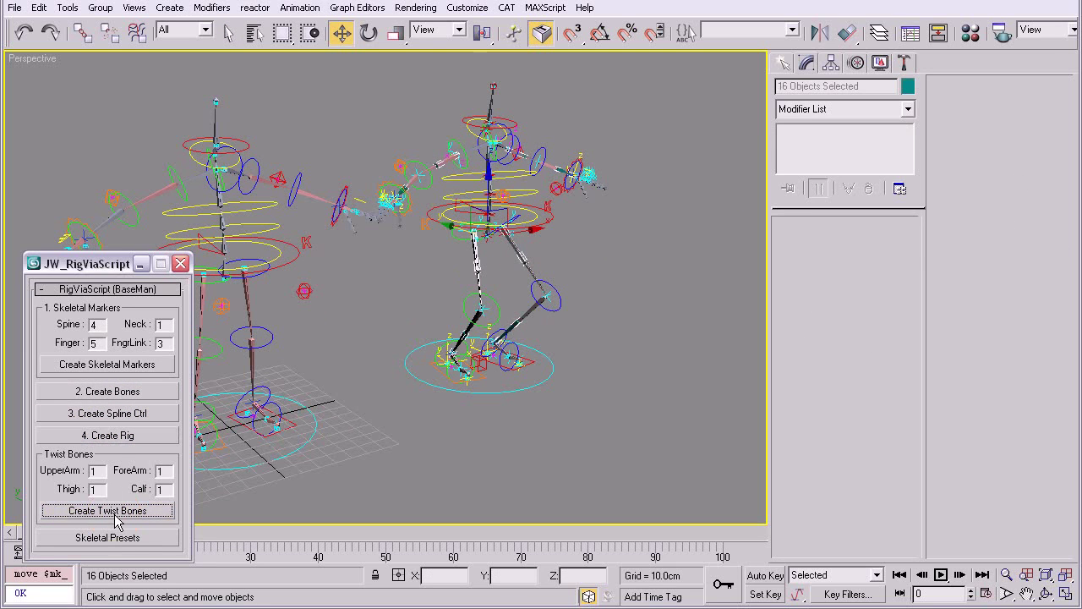
Apply the Skeletal Presets pose, then zoom in on the legs.
click(114, 541)
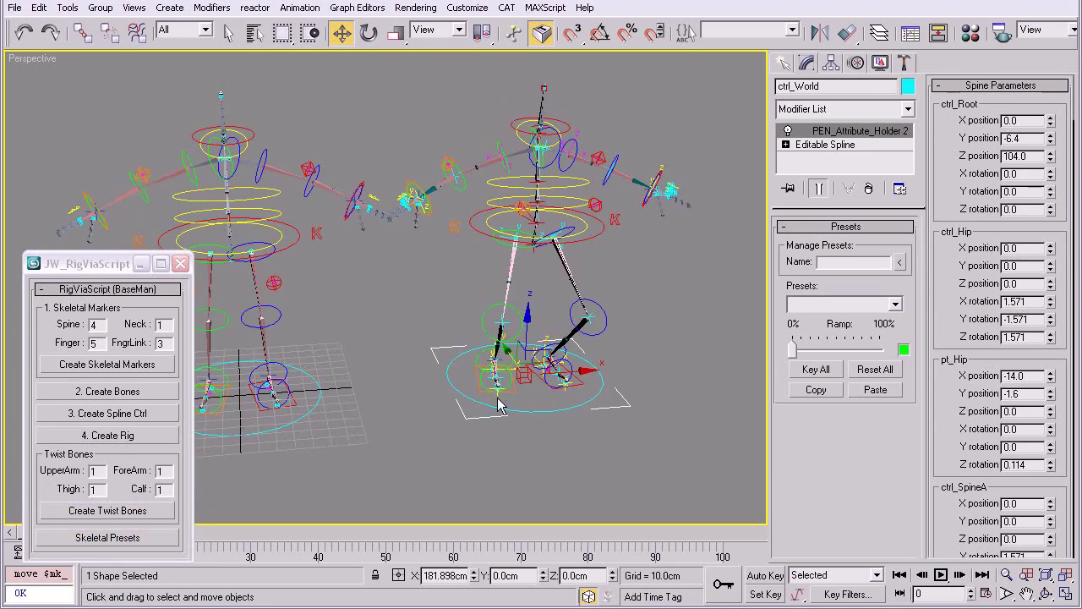
click(605, 354)
scroll(605, 354, up, 2)
scroll(516, 351, up, 4)
scroll(592, 368, up, 3)
scroll(580, 360, up, 1)
scroll(509, 338, up, 2)
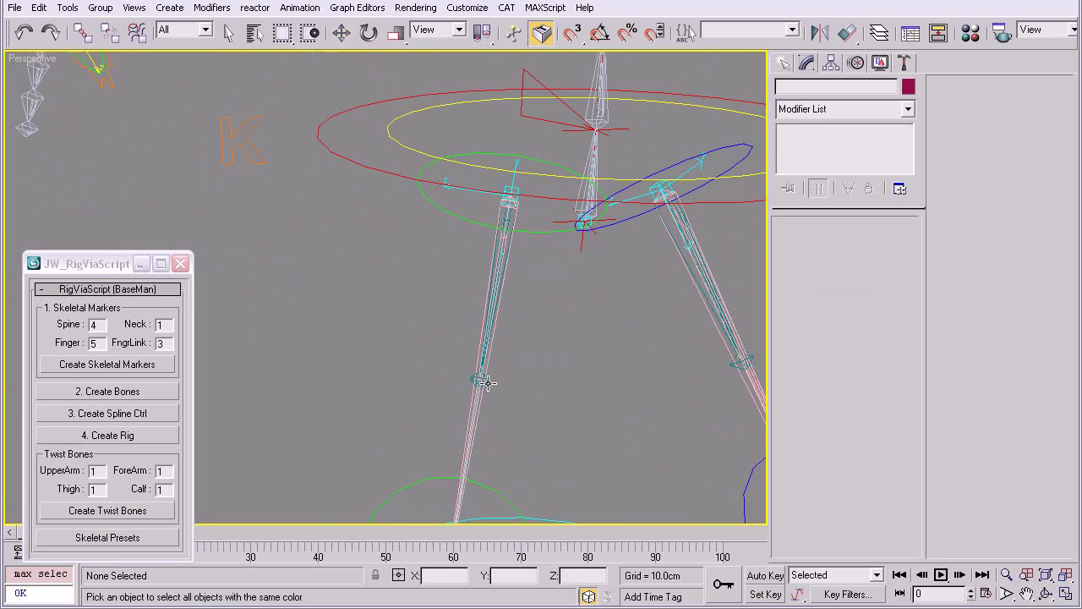
Zoom extents on all markers, then zoom and orbit to frame both rigs side by side.
key(ctrl+a)
key(z)
click(491, 387)
key(alt+z)
scroll(508, 350, down, 2)
drag(499, 350, 460, 372)
right_click(460, 372)
drag(312, 341, 313, 342)
alt+middle_drag(412, 337, 437, 326)
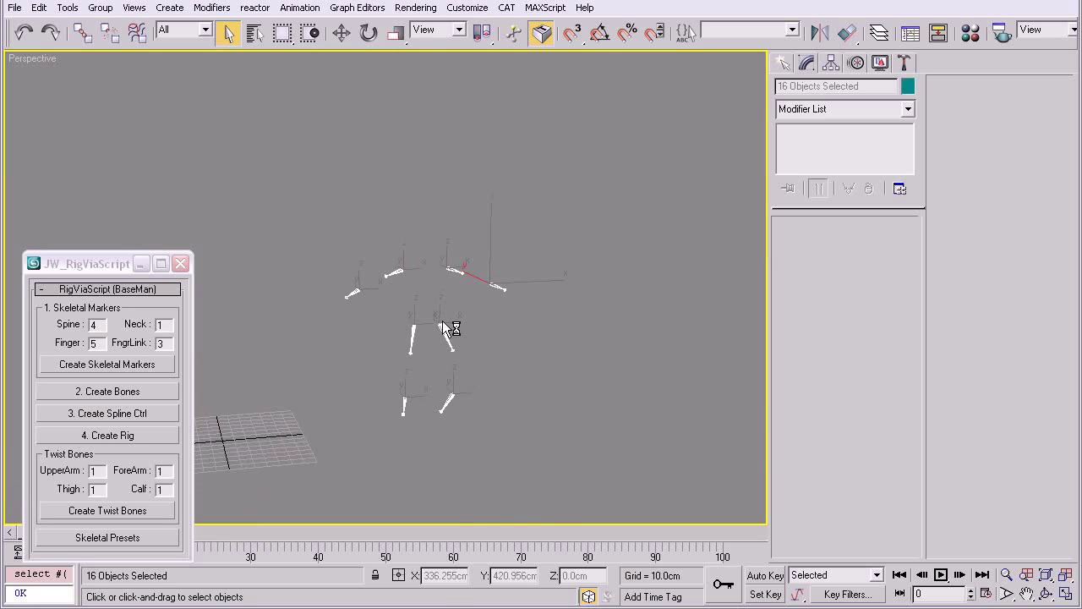
mouse_move(401, 304)
alt+middle_down()
mouse_move(486, 298)
mouse_move(512, 271)
mouse_move(417, 311)
mouse_move(437, 300)
alt+middle_up()
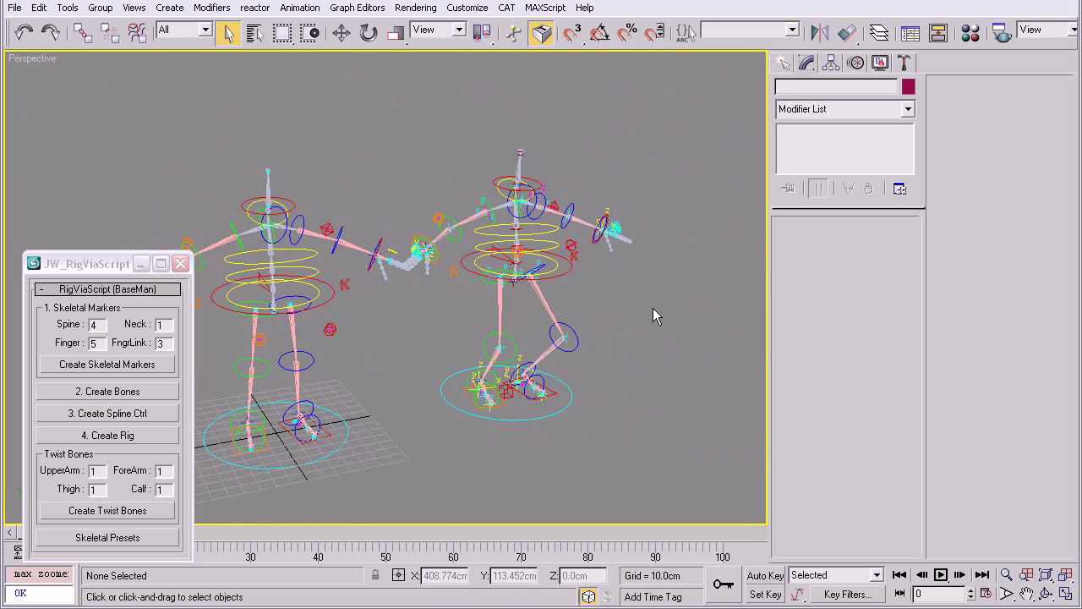
Select every object in the scene and delete both rigs.
key(alt+z)
mouse_move(644, 302)
mouse_down()
mouse_move(649, 324)
mouse_move(660, 296)
mouse_up()
key(ctrl+a)
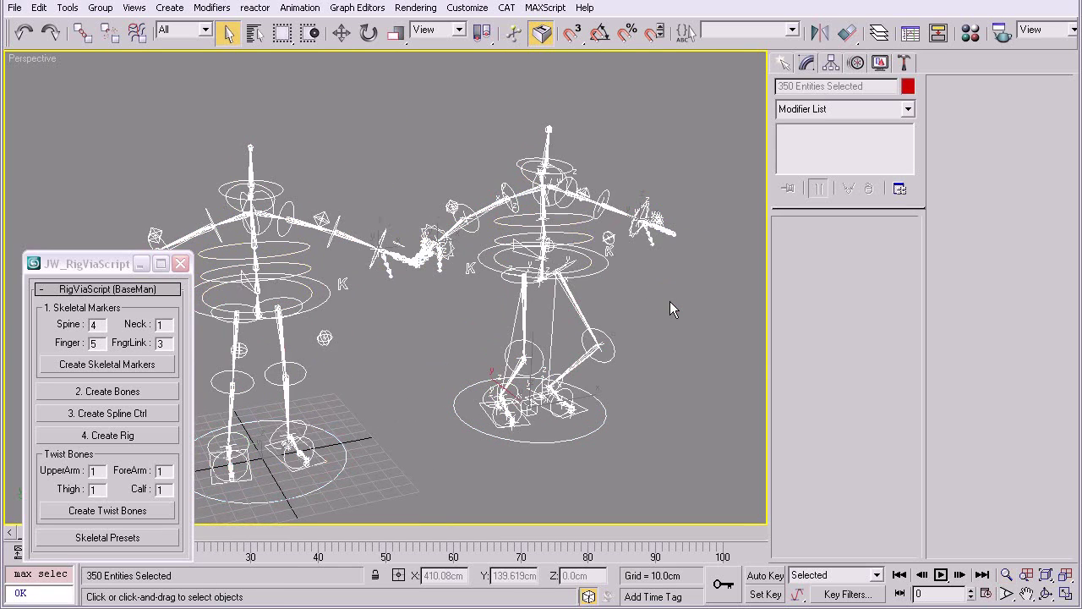
key(Delete)
Create new skeletal markers and bones, rotate bn_l_Thigh outward, then add spline controls.
click(98, 363)
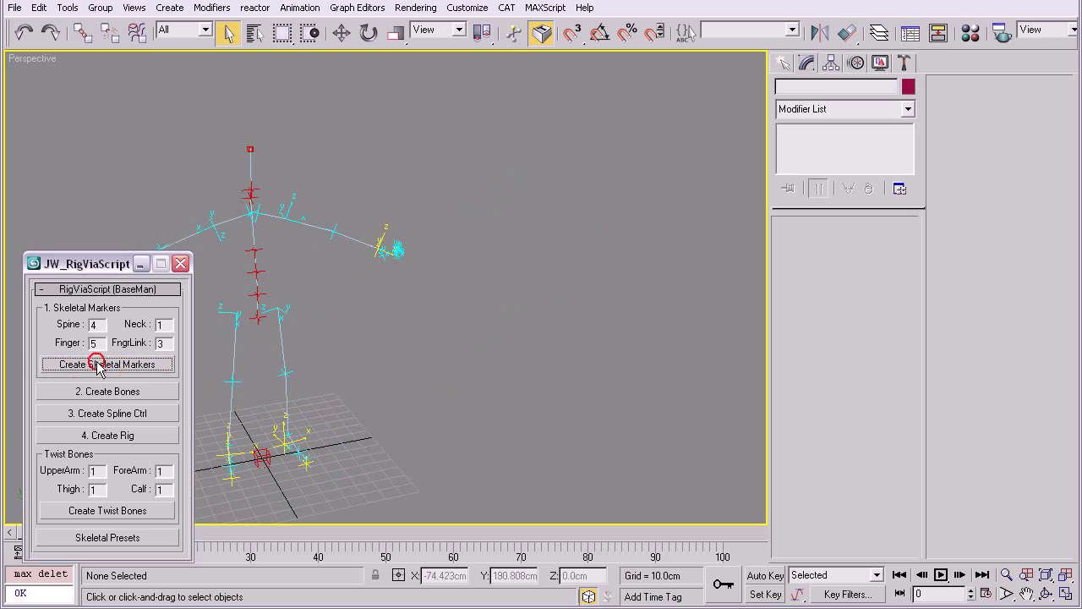
click(108, 391)
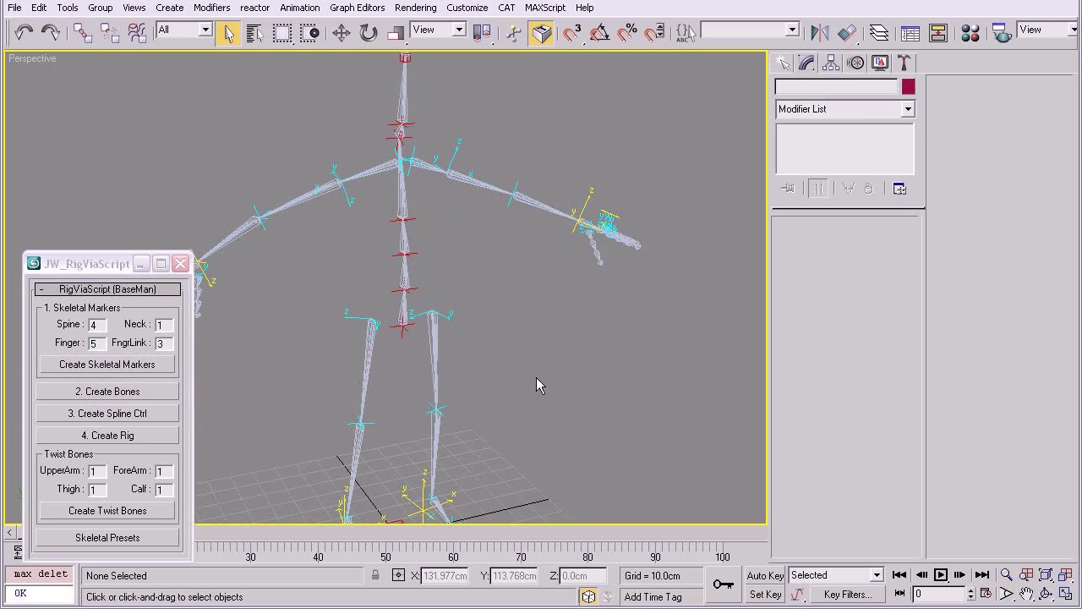
click(436, 361)
key(e)
mouse_move(449, 291)
mouse_down()
mouse_move(448, 233)
mouse_move(504, 297)
mouse_up()
key(alt+z)
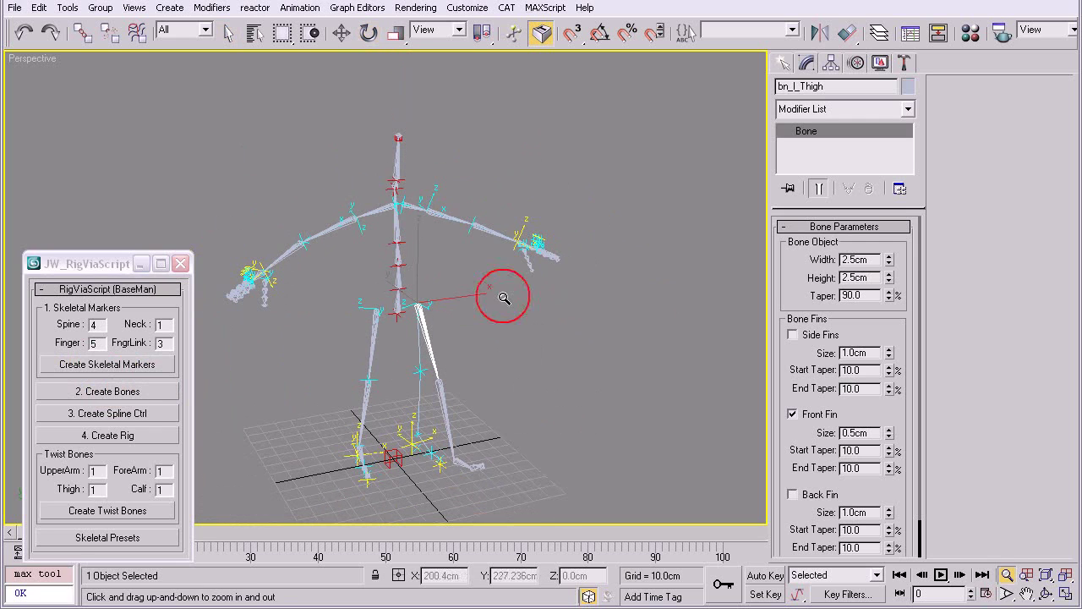
click(126, 414)
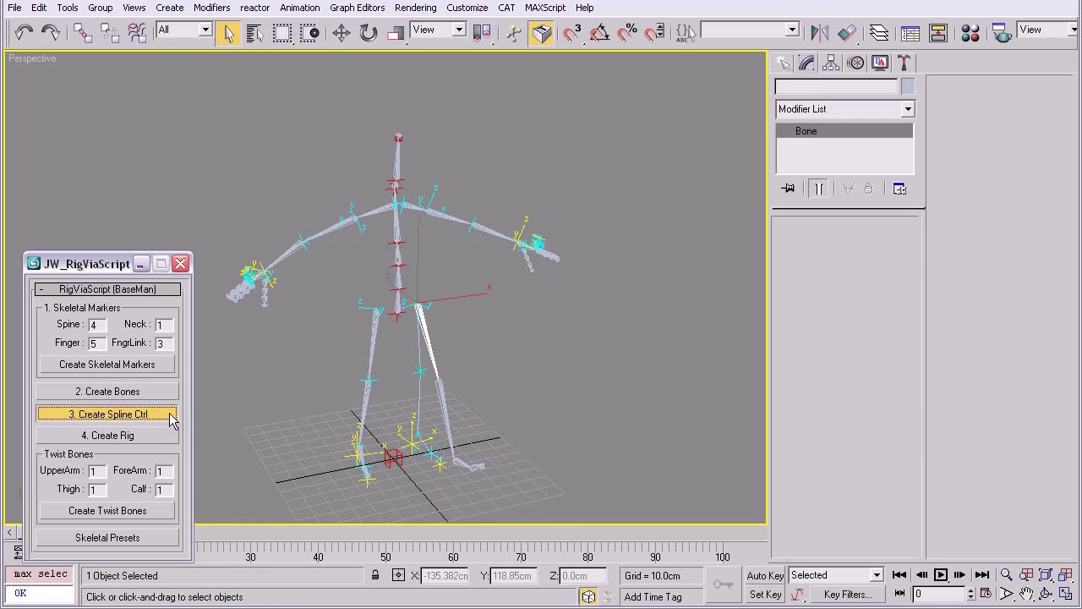
click(552, 380)
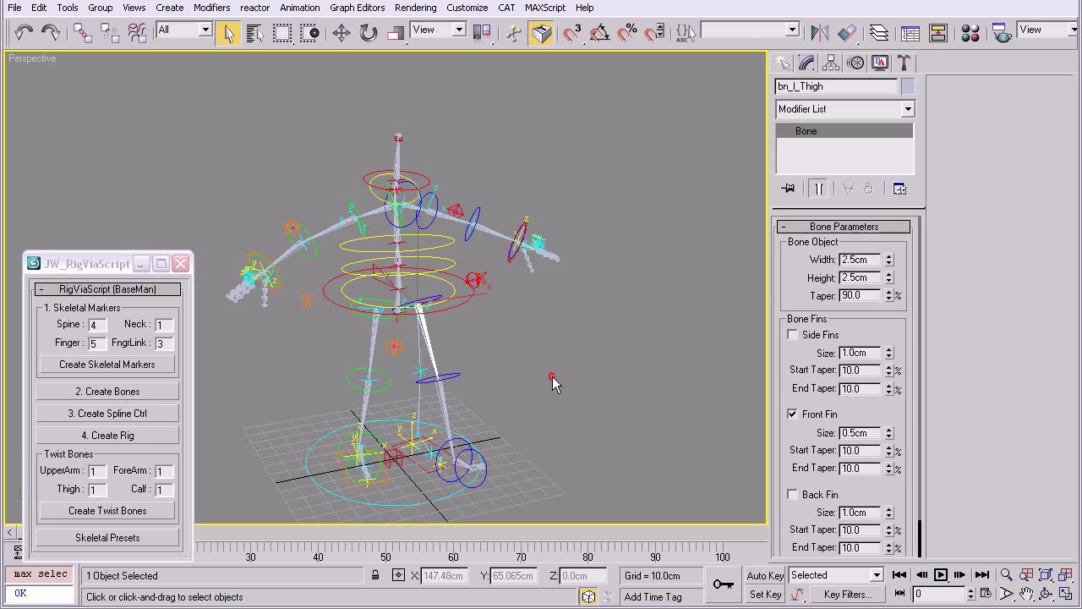
Select the whole mk_MarkerRoot hierarchy, move it aside and delete the 82 marker helpers.
double_click(394, 466)
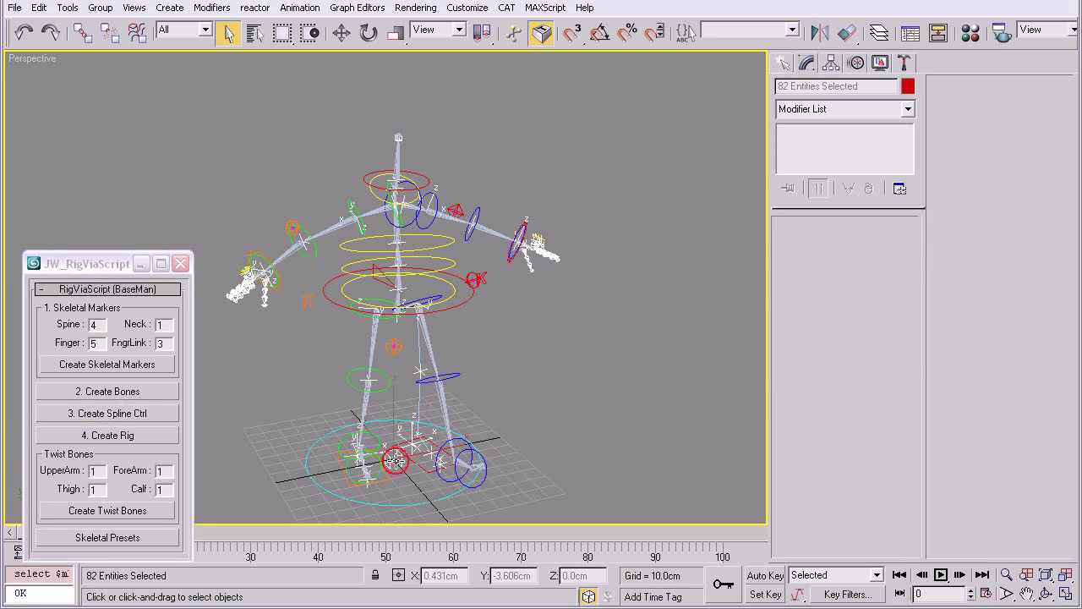
key(w)
drag(455, 290, 703, 295)
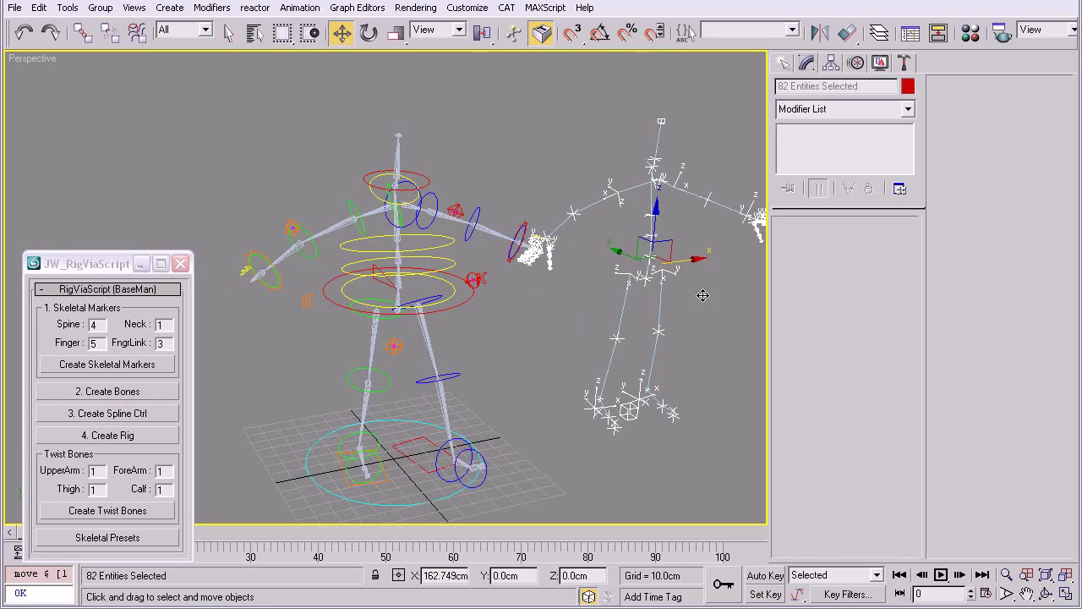
key(Delete)
click(584, 389)
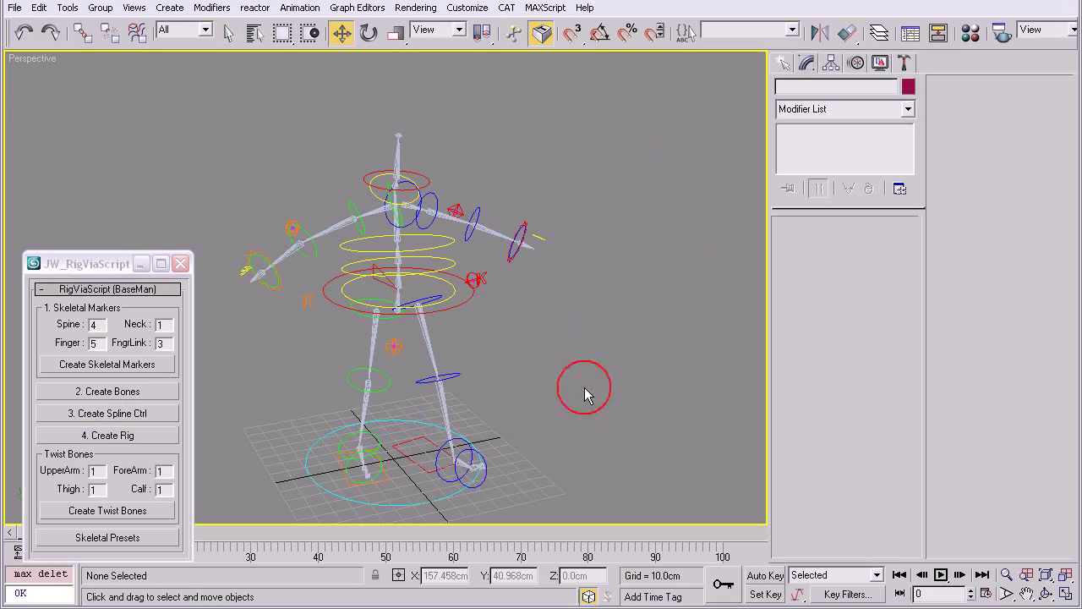
middle_drag(581, 360, 580, 343)
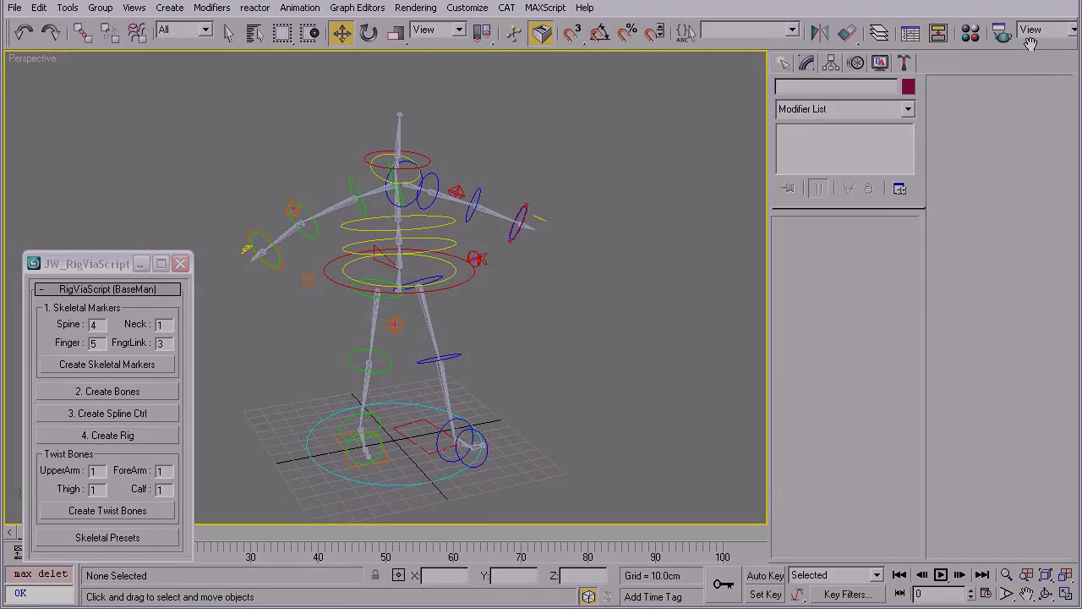